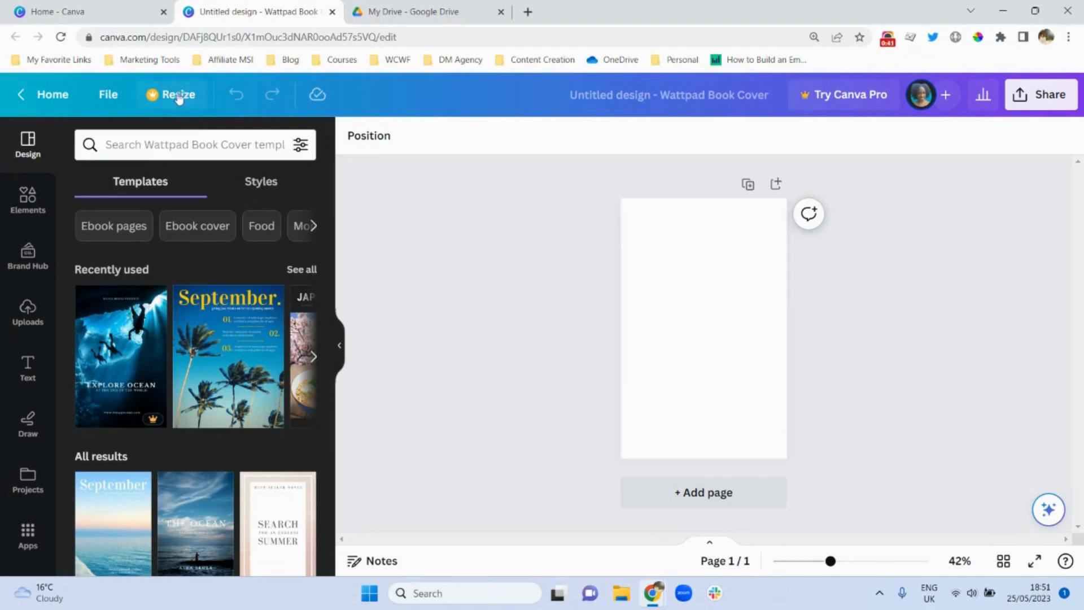
Enter a custom resize of 21 cm width by 29.7 cm height for the Wattpad book cover design
left_click(177, 97)
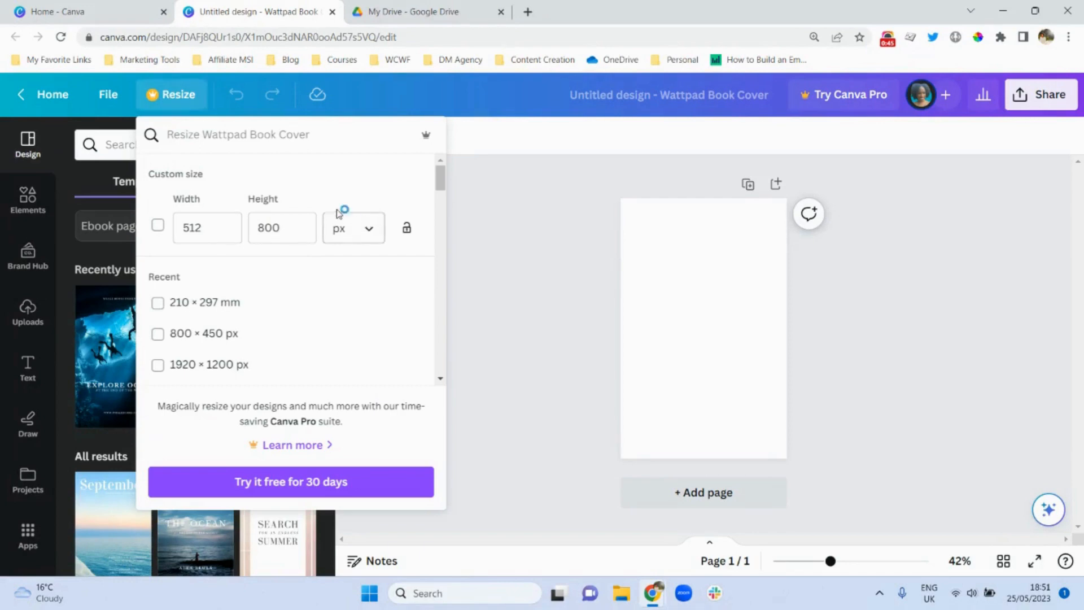
left_click(370, 236)
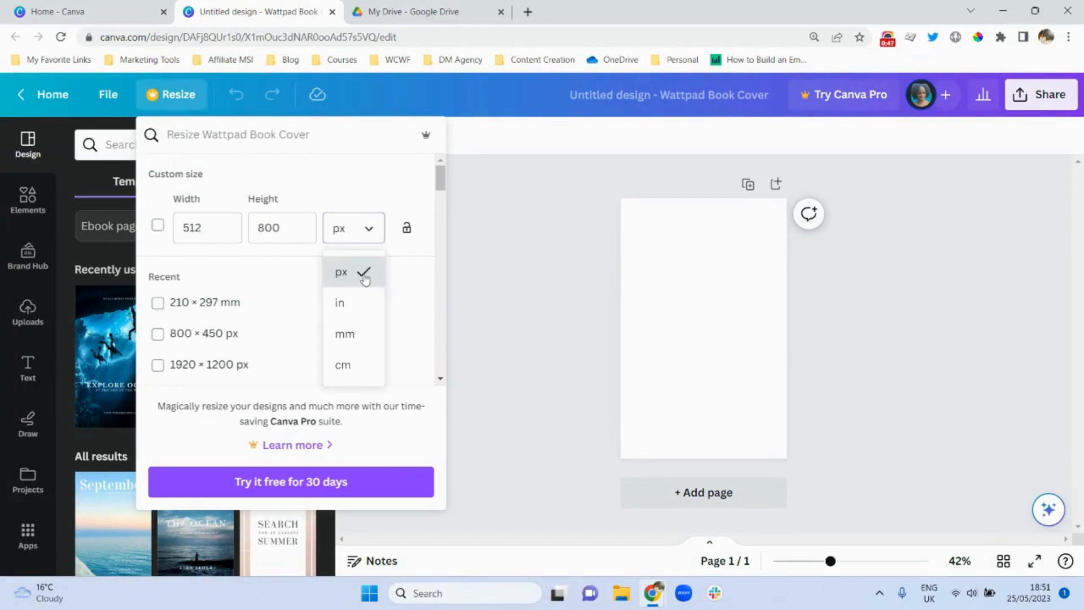
left_click(356, 364)
left_click(225, 227)
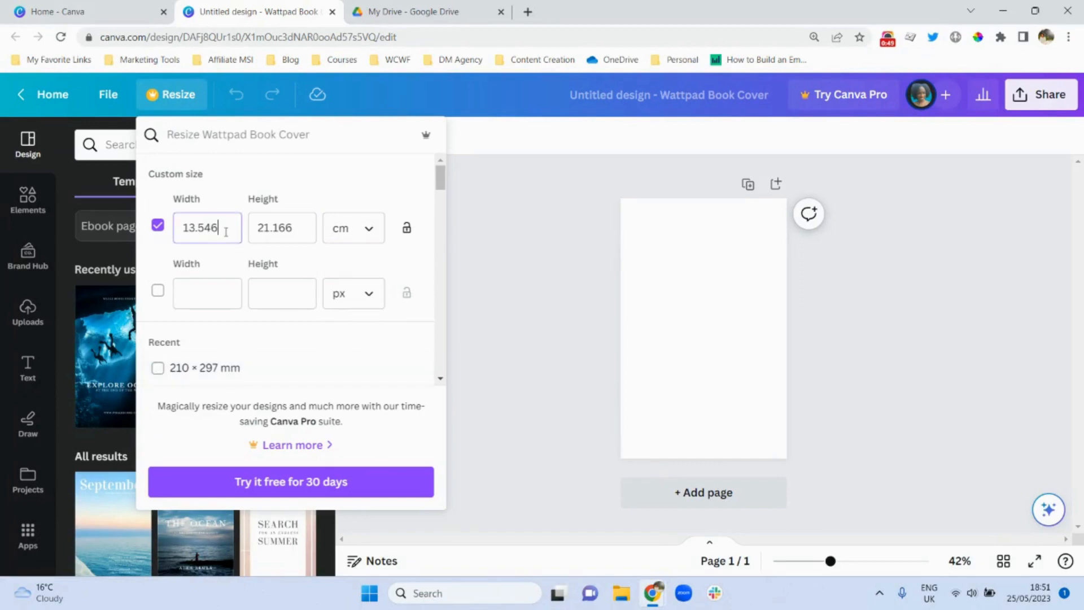
left_click_drag(226, 228, 186, 228)
type("2")
left_click(295, 228)
double_click(288, 229)
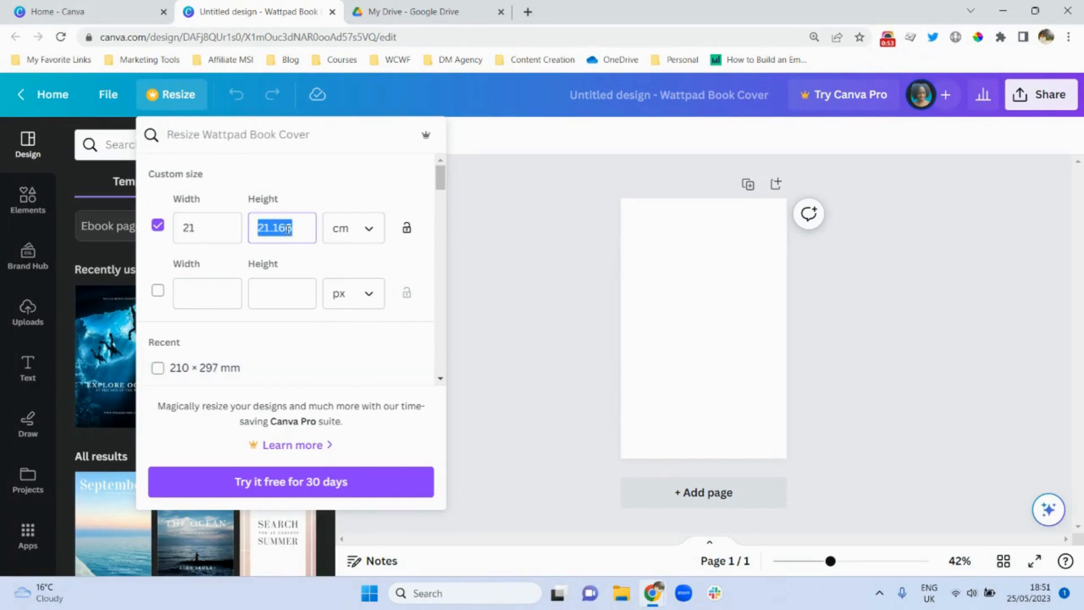
type("29.7")
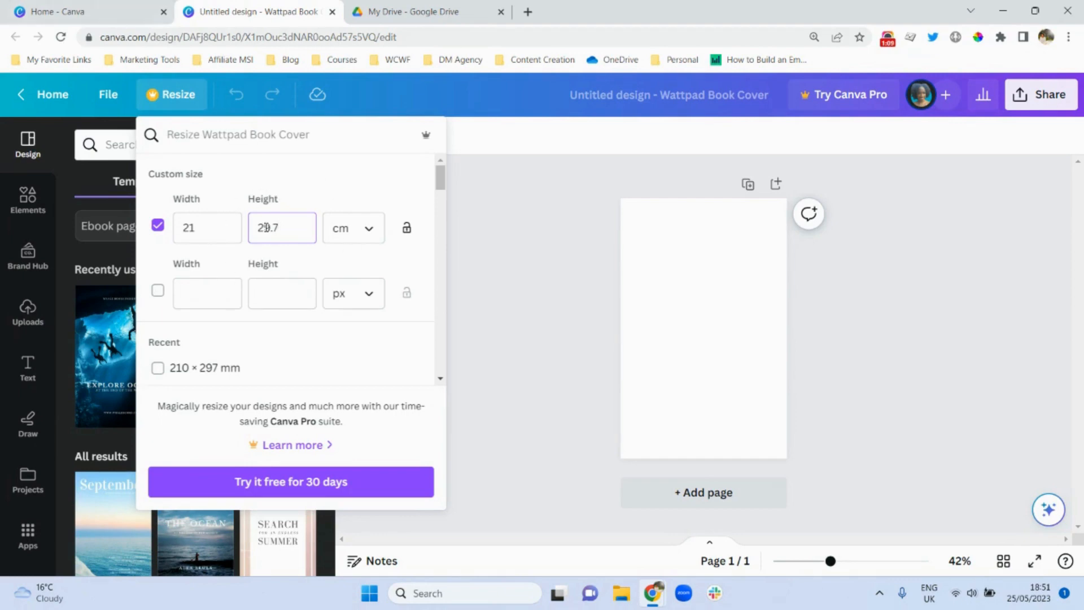
Create a new custom-size design from the Canva home page, 21 cm wide and 29.7 cm high
left_click(89, 12)
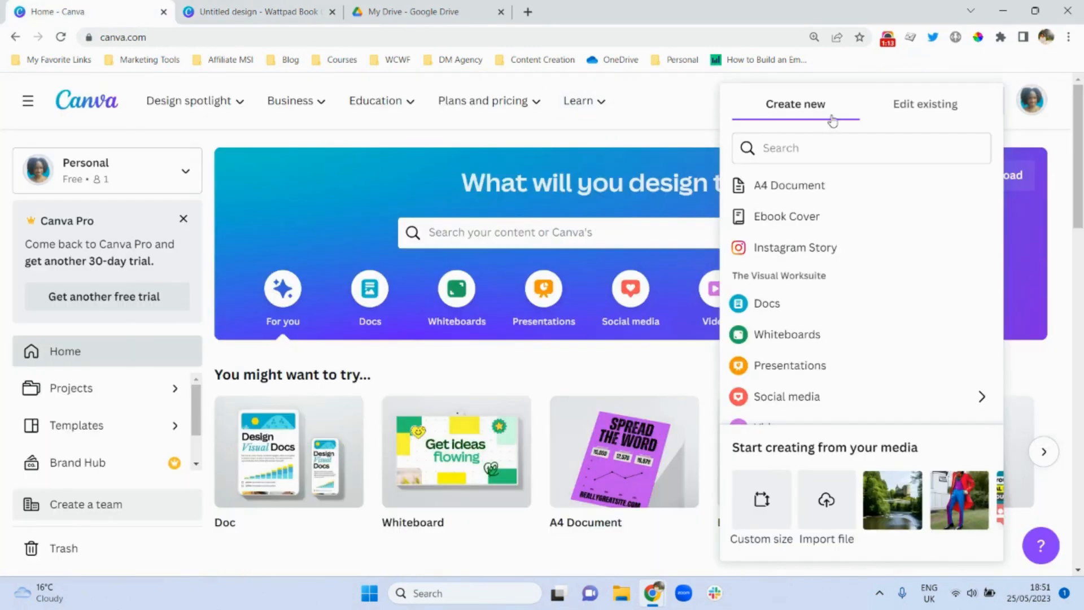
left_click(773, 510)
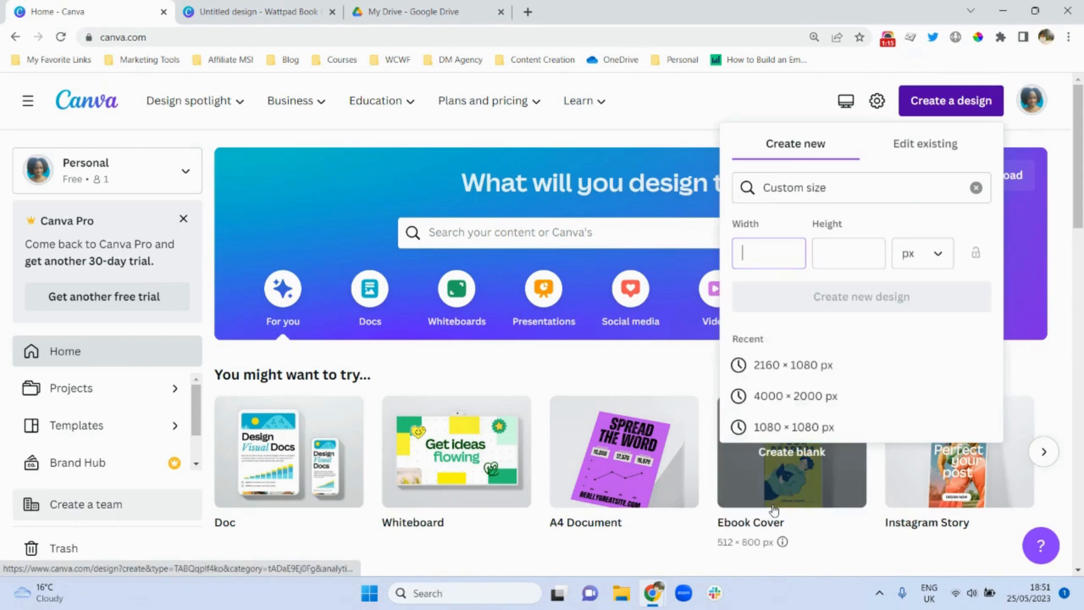
left_click(937, 254)
left_click(918, 395)
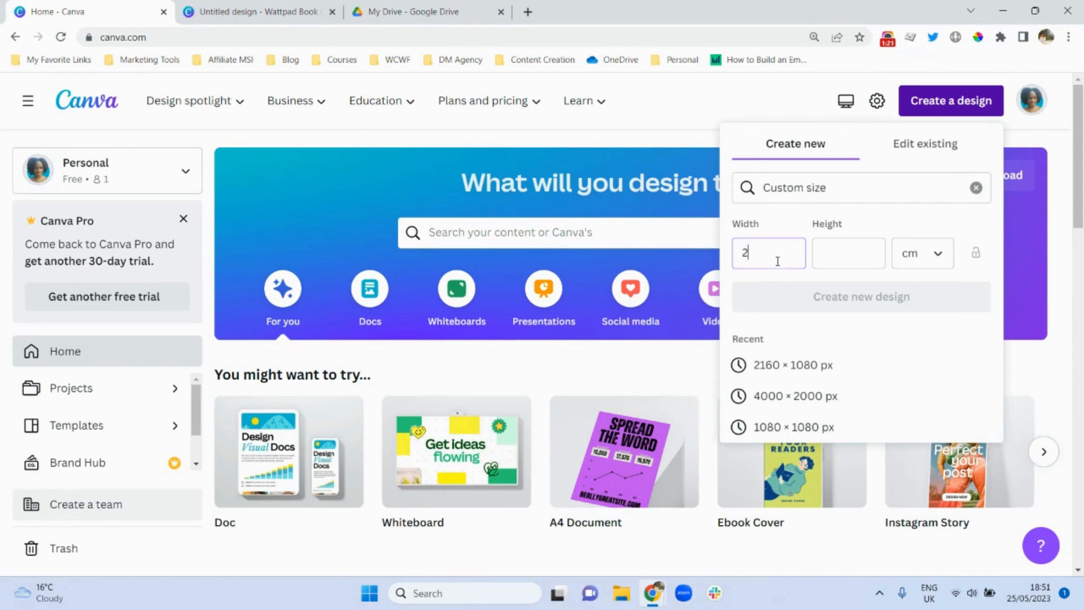
left_click(849, 252)
type("29.7")
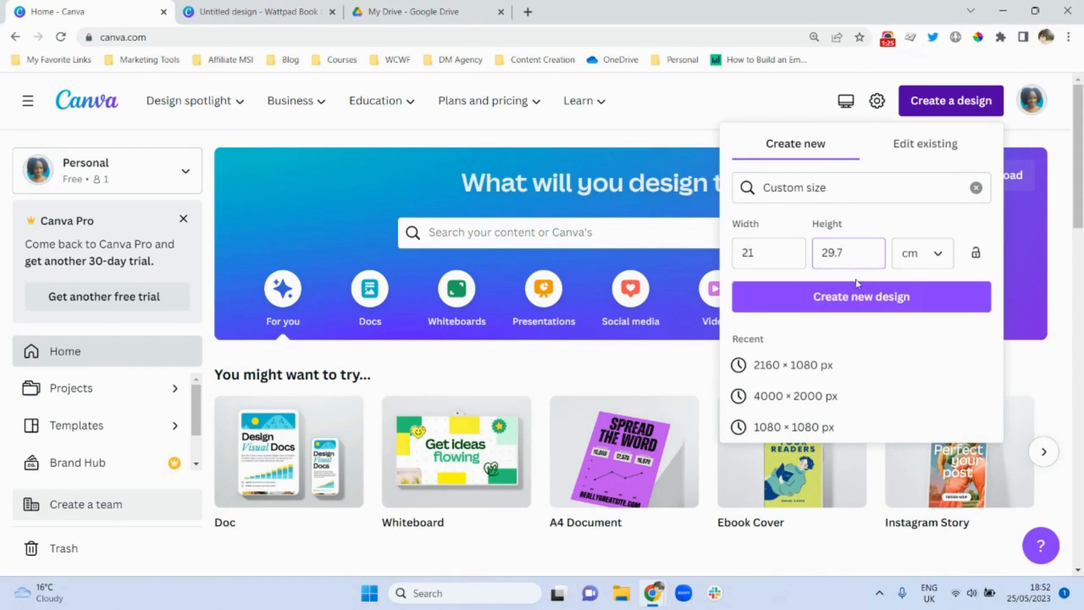
left_click(862, 298)
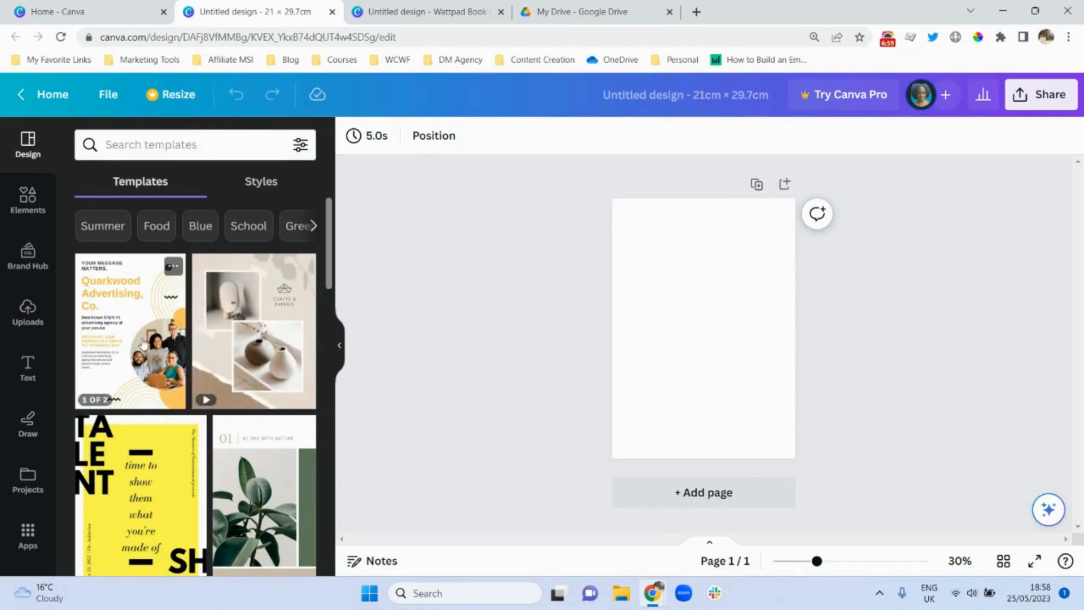
Search the design templates for "yoga ebook"
left_click_drag(332, 262, 339, 202)
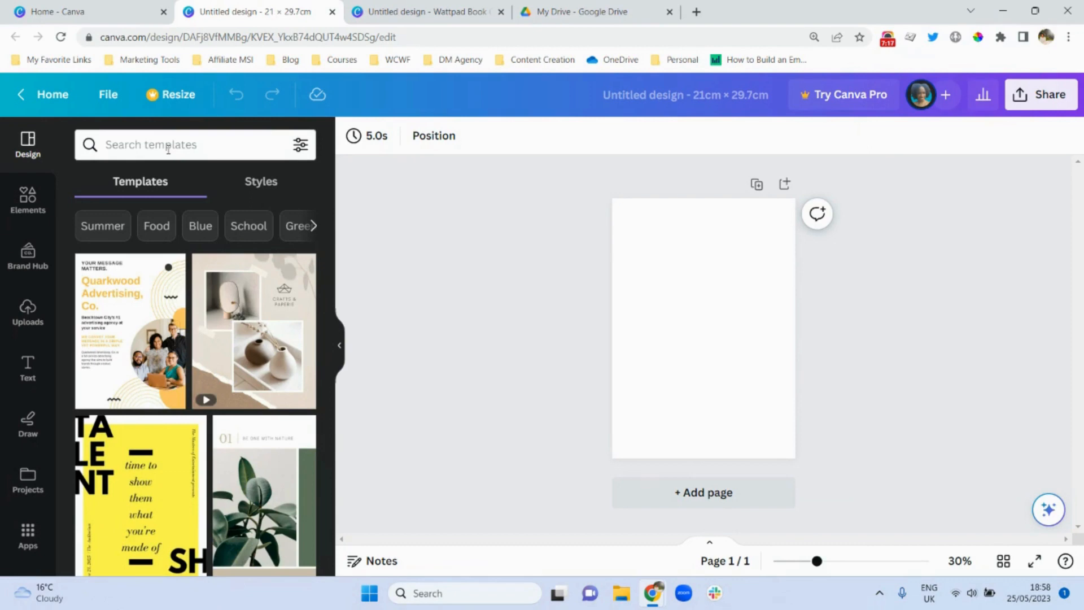
left_click(137, 144)
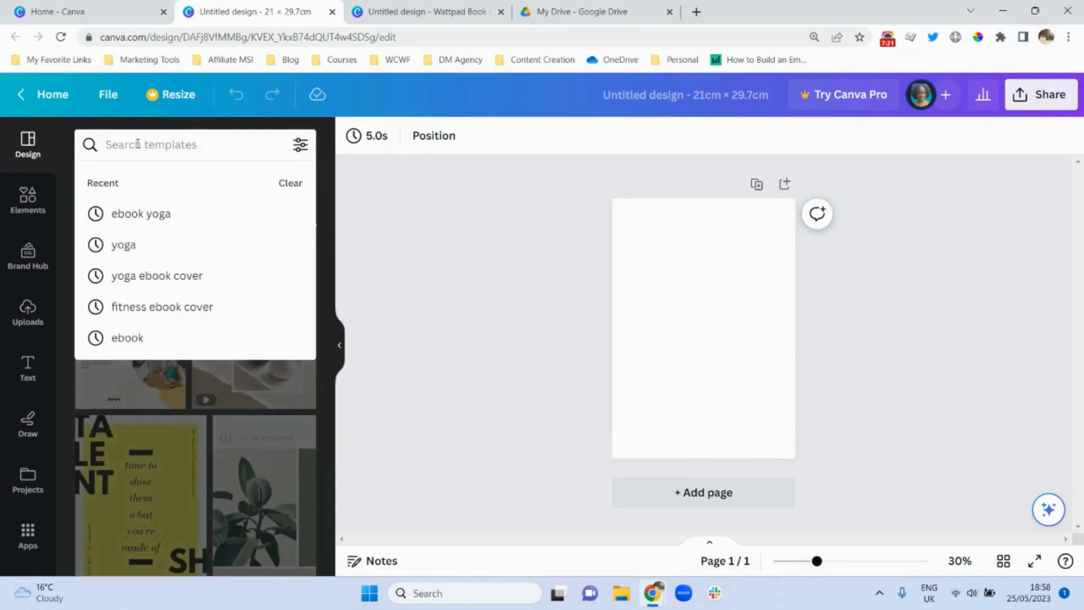
type("yoga")
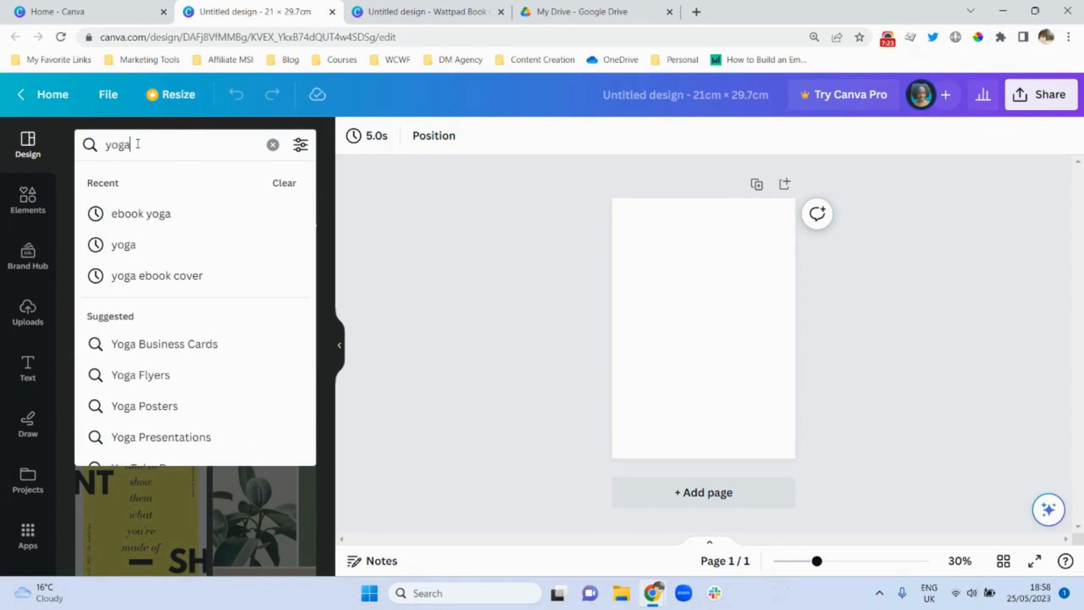
type(" ebook")
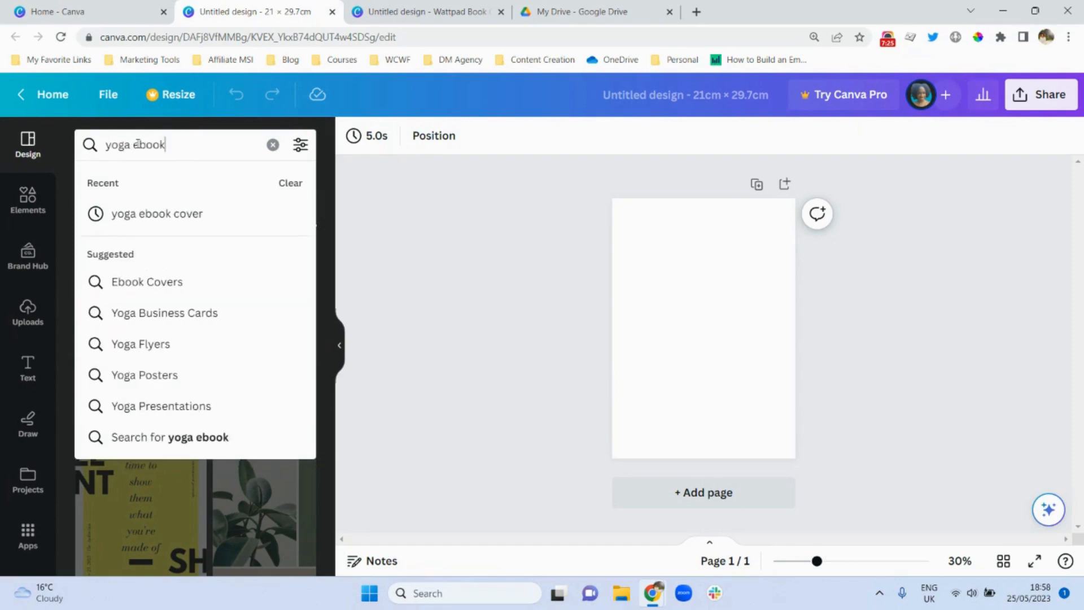
key("Return")
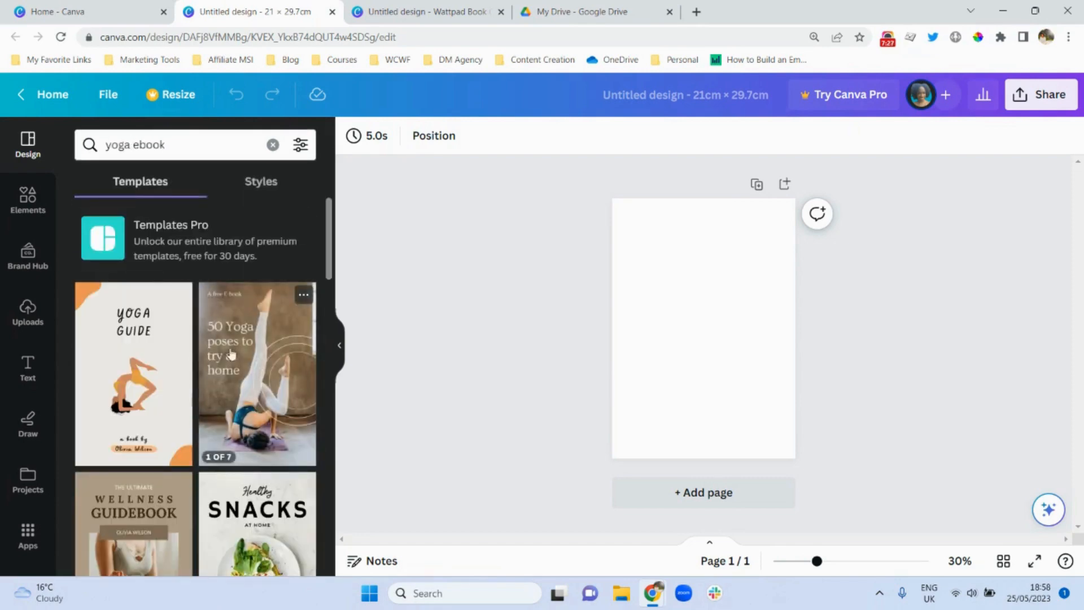
Apply the "50 Yoga poses to try at home" cover page from the Cream Brown Yoga Studio EBook template to the blank page
mouse_move(330, 242)
left_mouse_down()
mouse_move(331, 316)
mouse_move(337, 234)
left_mouse_up()
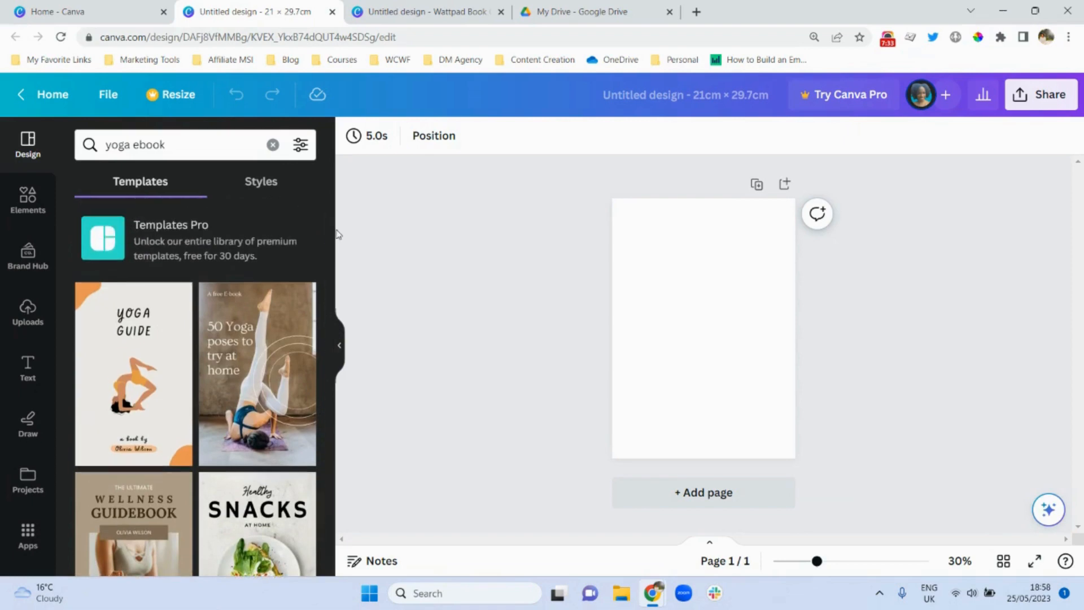
left_click(250, 346)
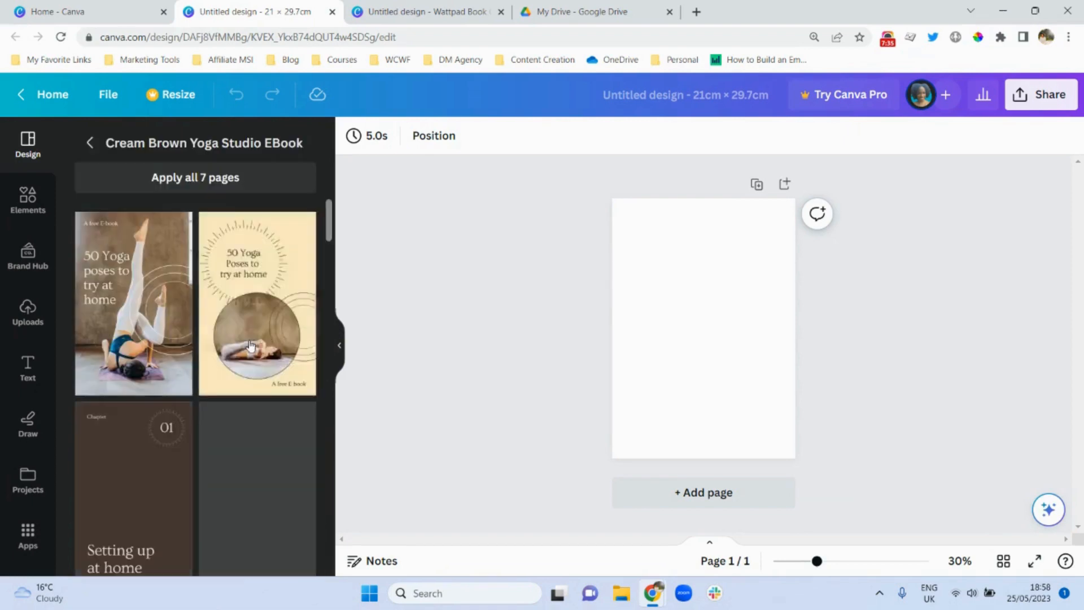
left_click(133, 329)
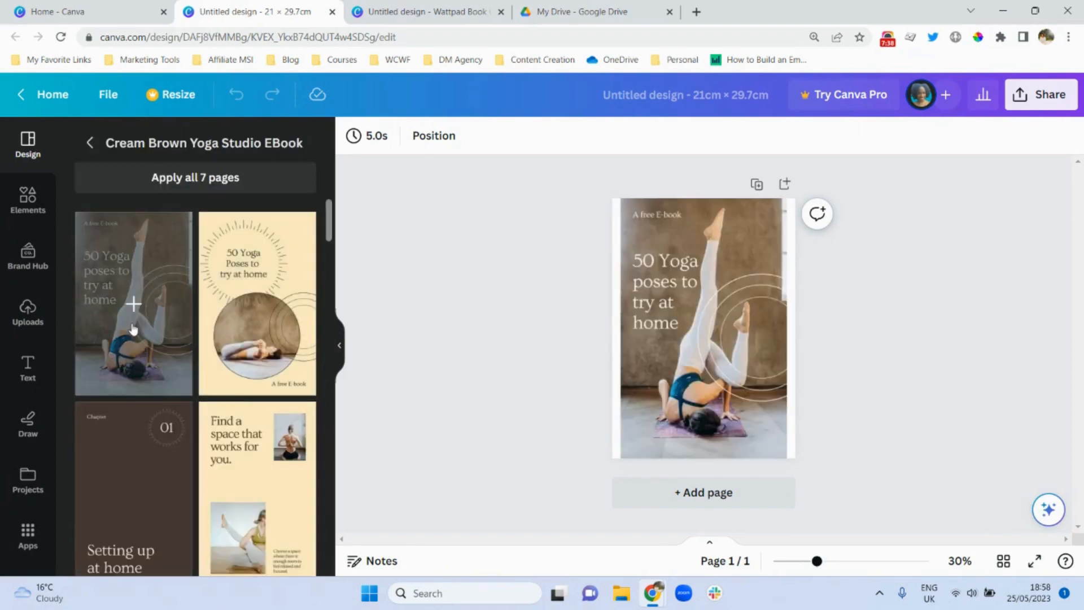
left_click(647, 246)
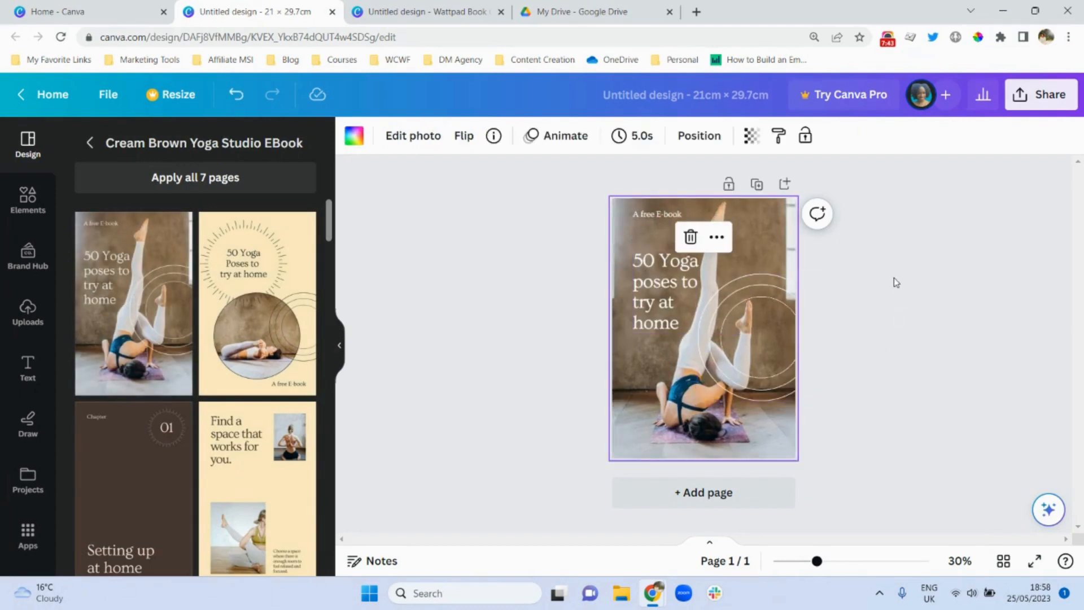
Delete the background photo from the yoga ebook cover
left_click(541, 222)
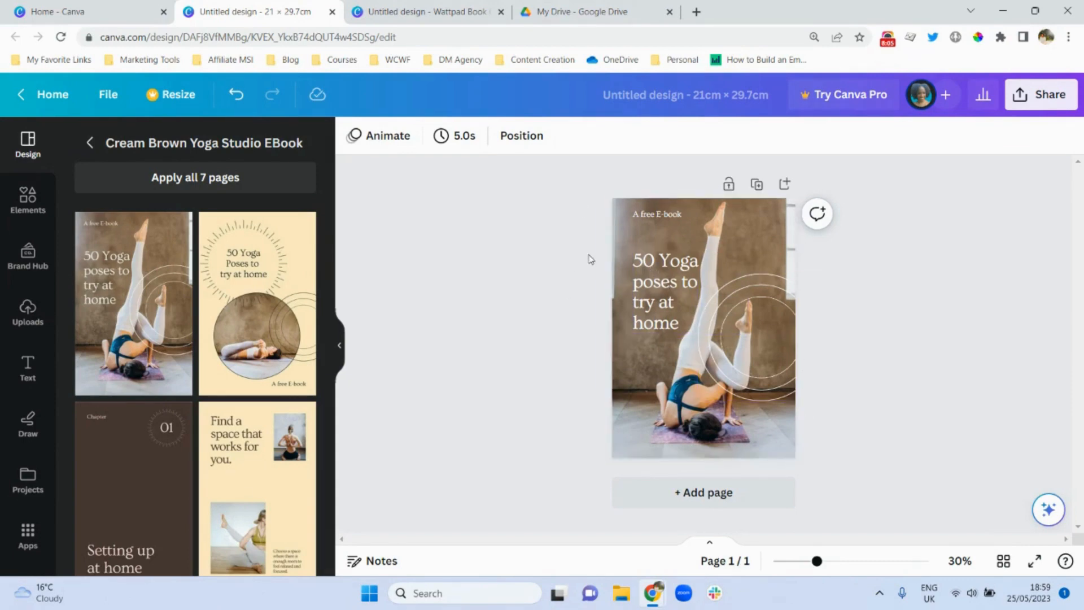
left_click(747, 233)
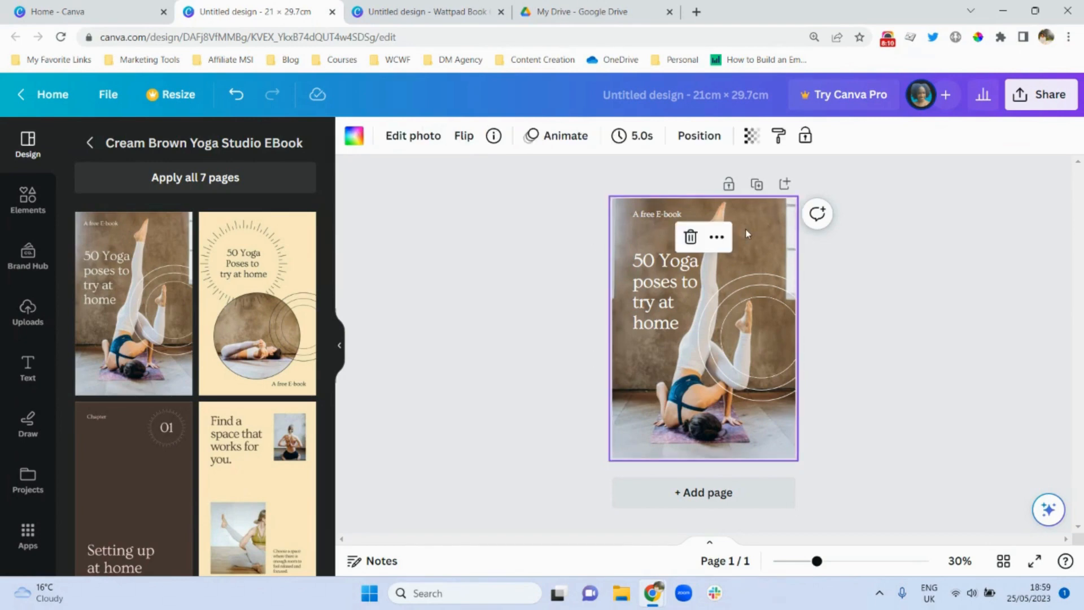
left_click(690, 237)
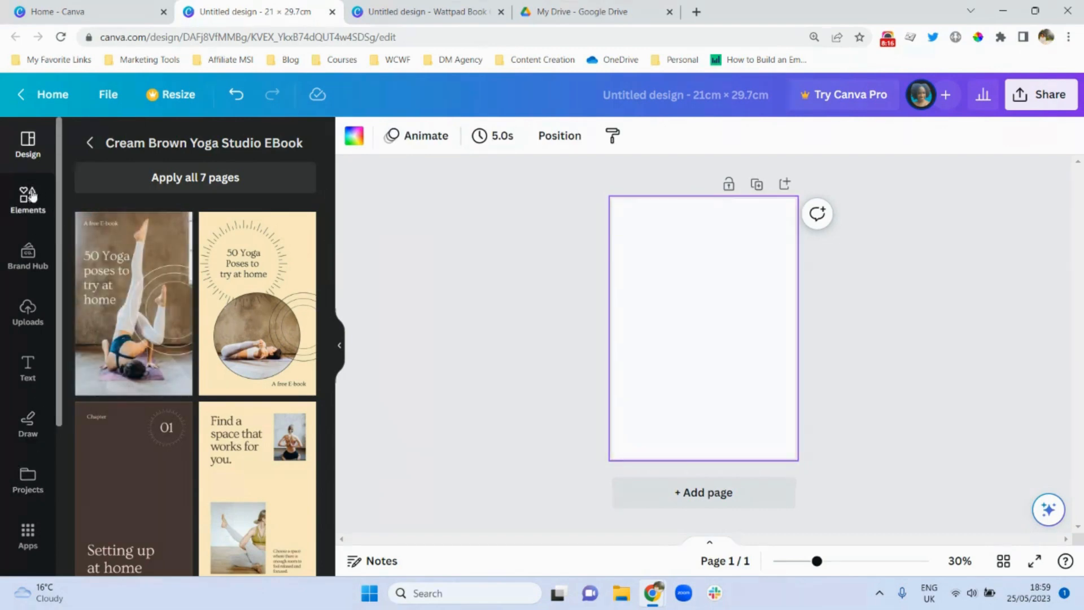
Search the stock photos for "yoga poses" and add the photo of the seated woman with raised arms to the cover
scroll(60, 339, "down", 2)
scroll(64, 386, "down", 1)
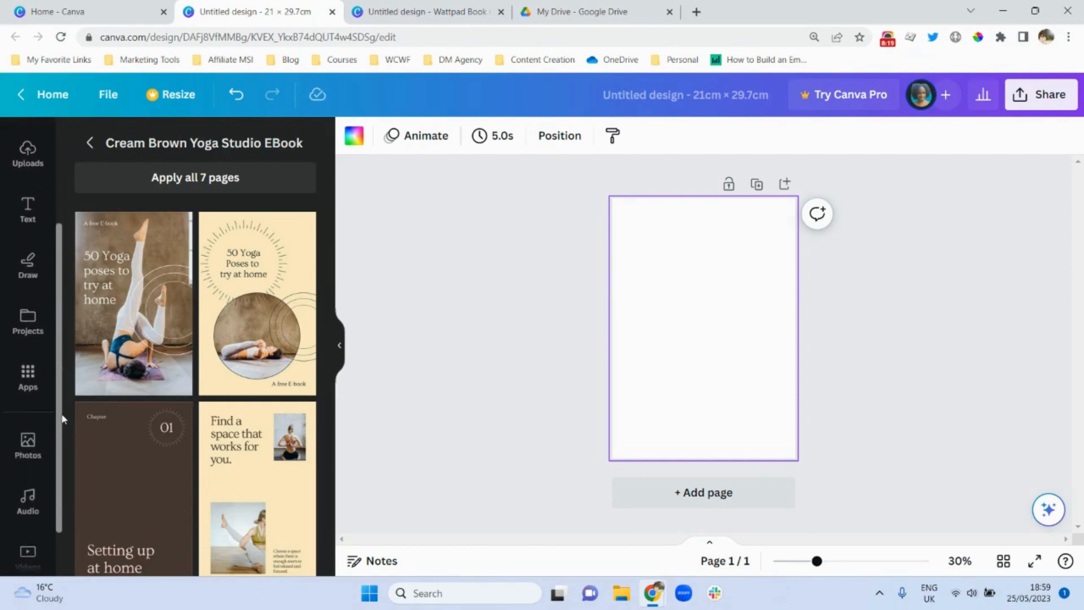
left_click(28, 446)
left_click(124, 145)
type("yog")
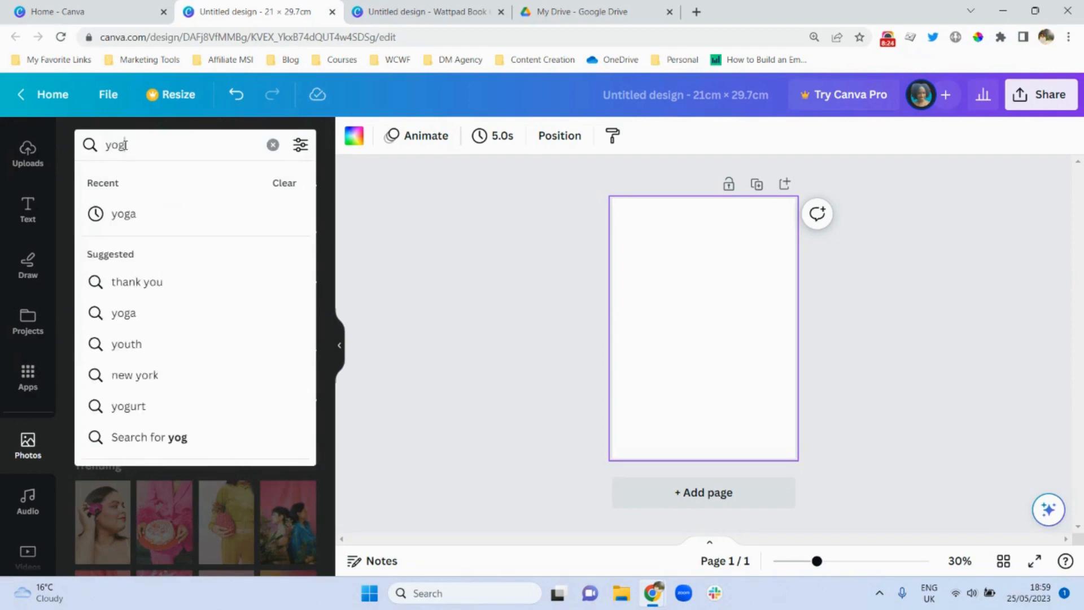
type("a poses")
key("Return")
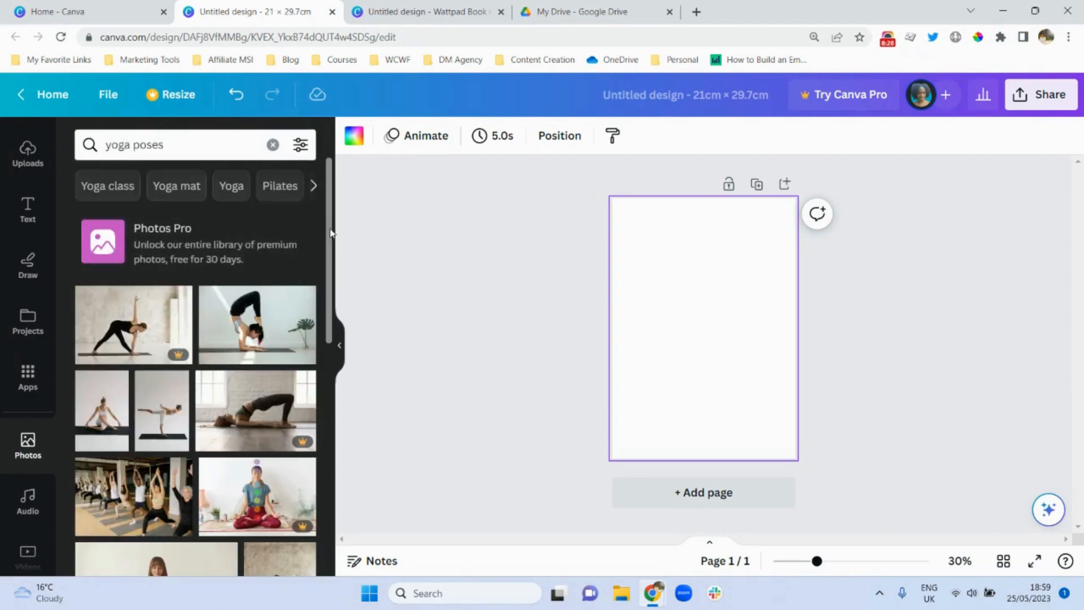
left_click_drag(330, 235, 344, 395)
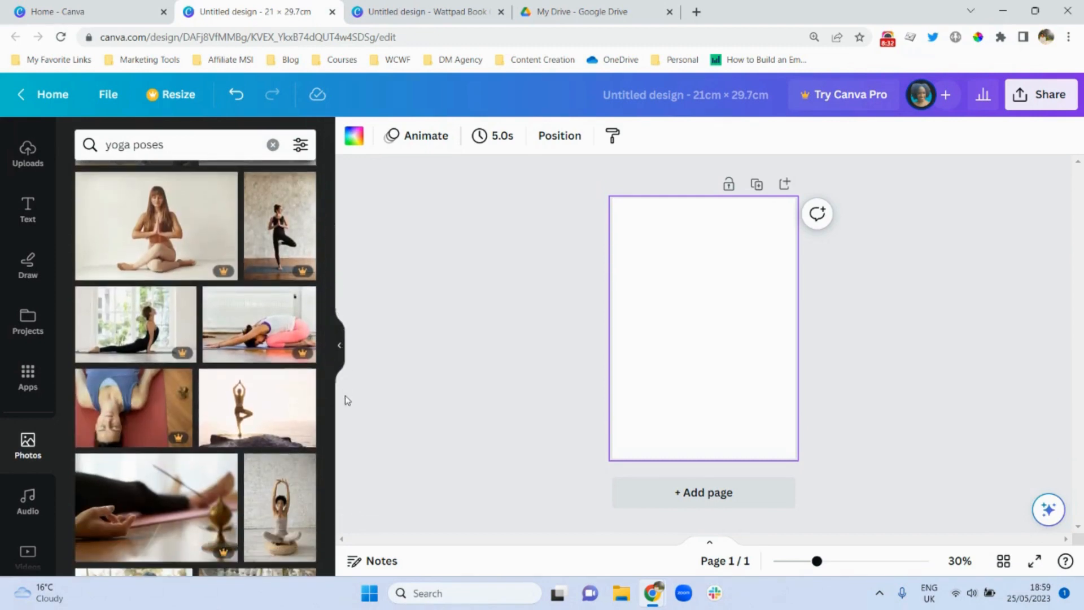
left_click(281, 520)
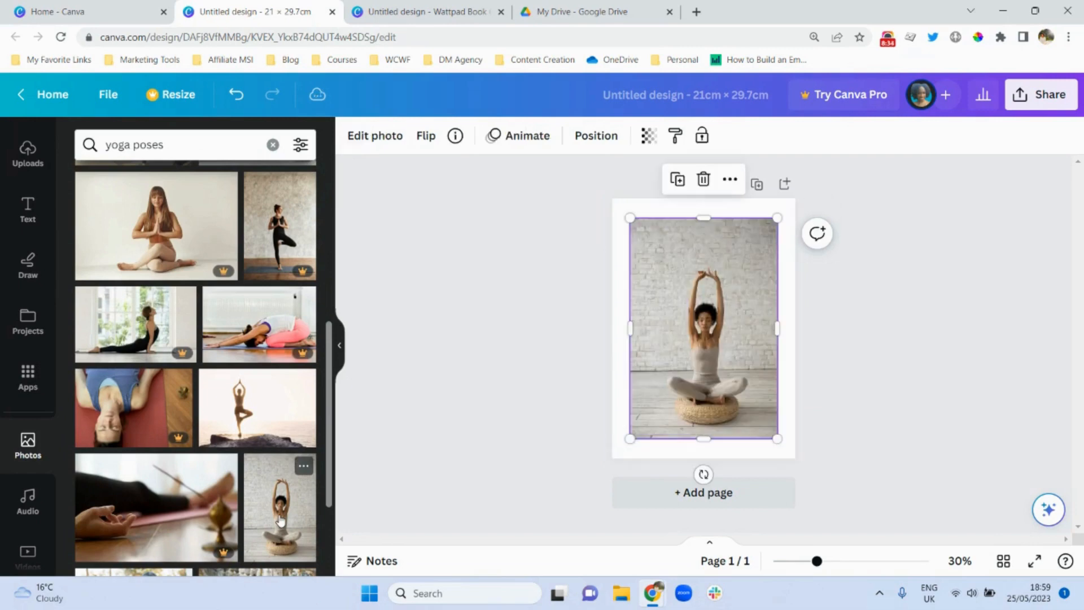
Enlarge the added photo to about 27 × 40.5 cm so it covers the page, and send it behind the text and circles
left_click_drag(629, 218, 559, 163)
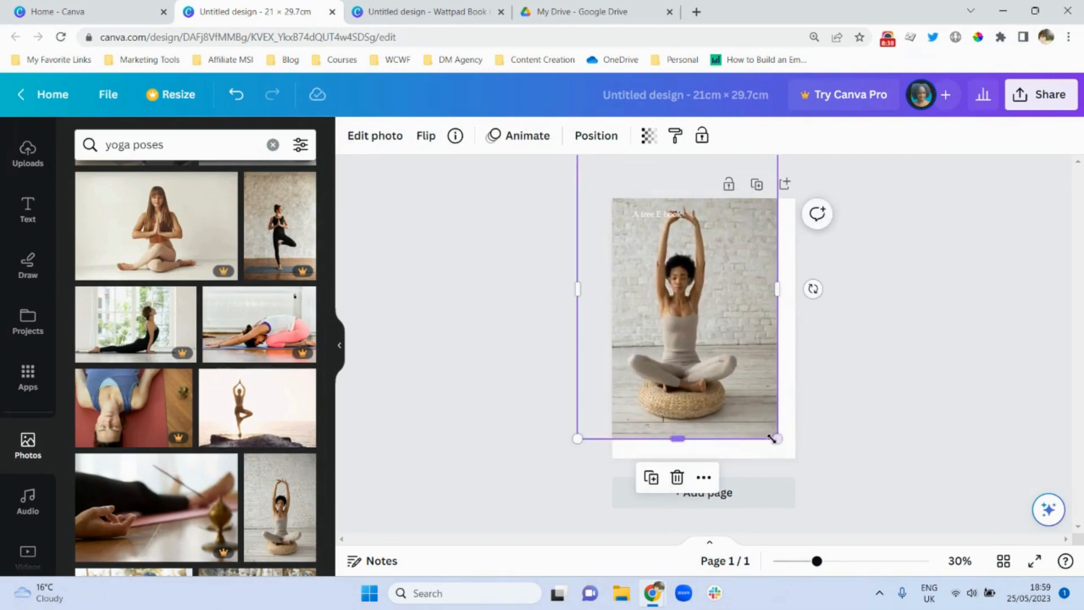
left_click_drag(777, 438, 823, 489)
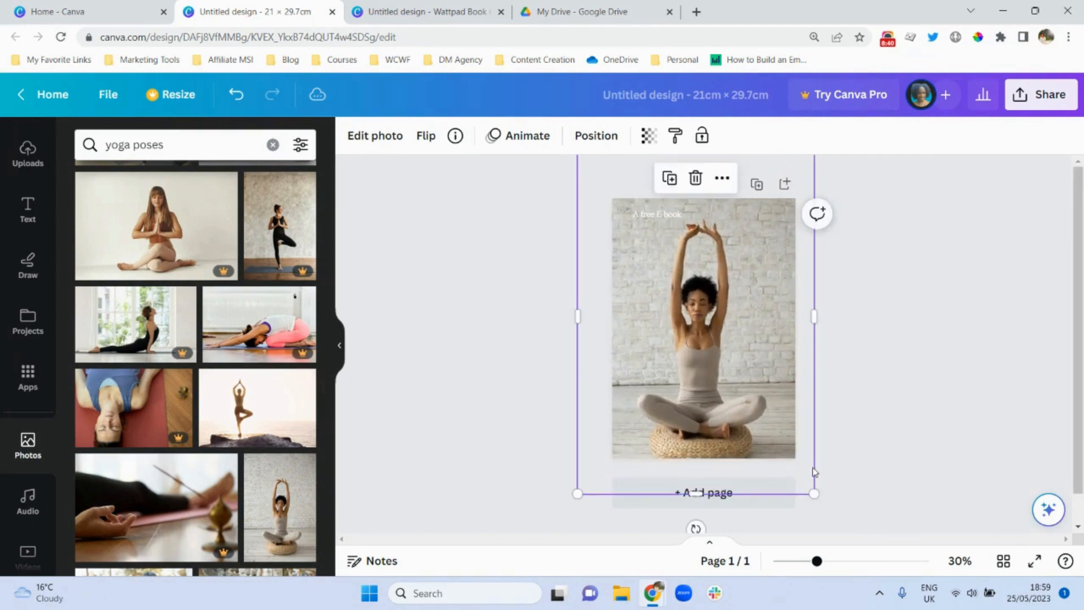
left_click_drag(768, 391, 768, 371)
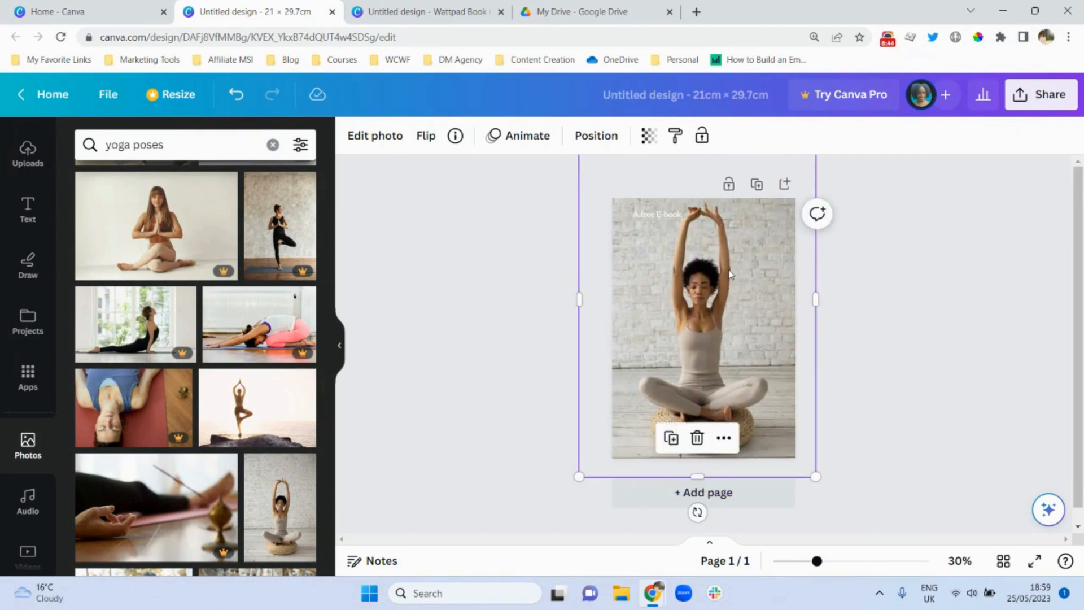
left_click(597, 136)
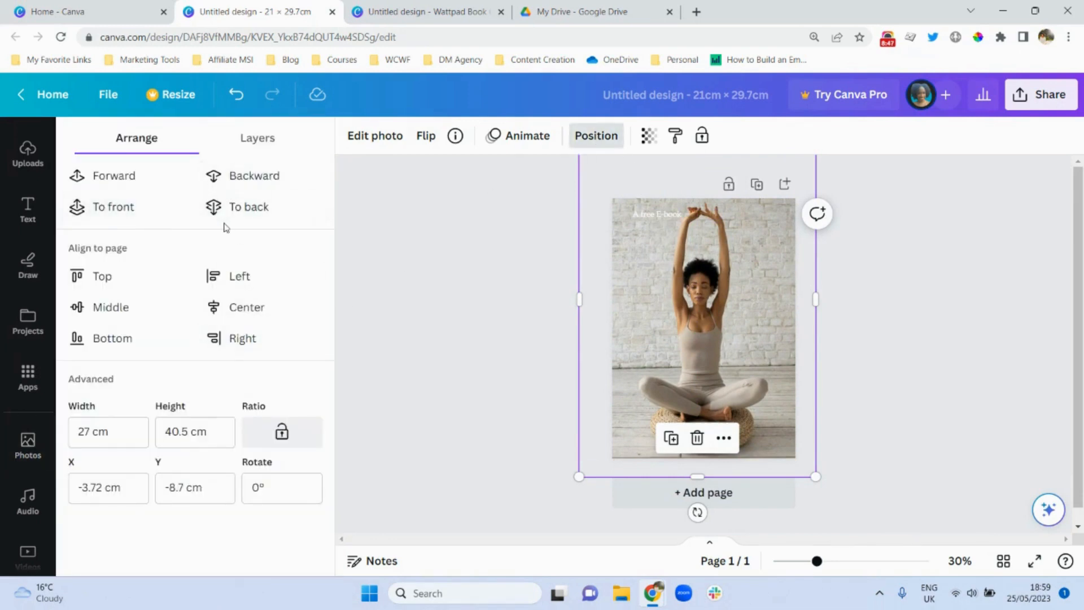
left_click(231, 207)
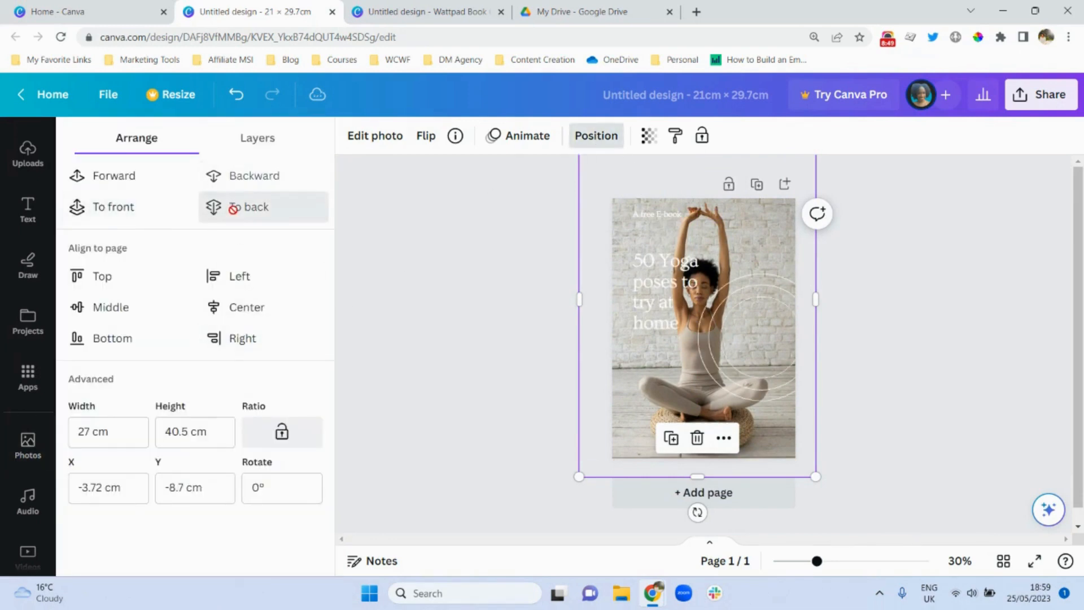
left_click(484, 305)
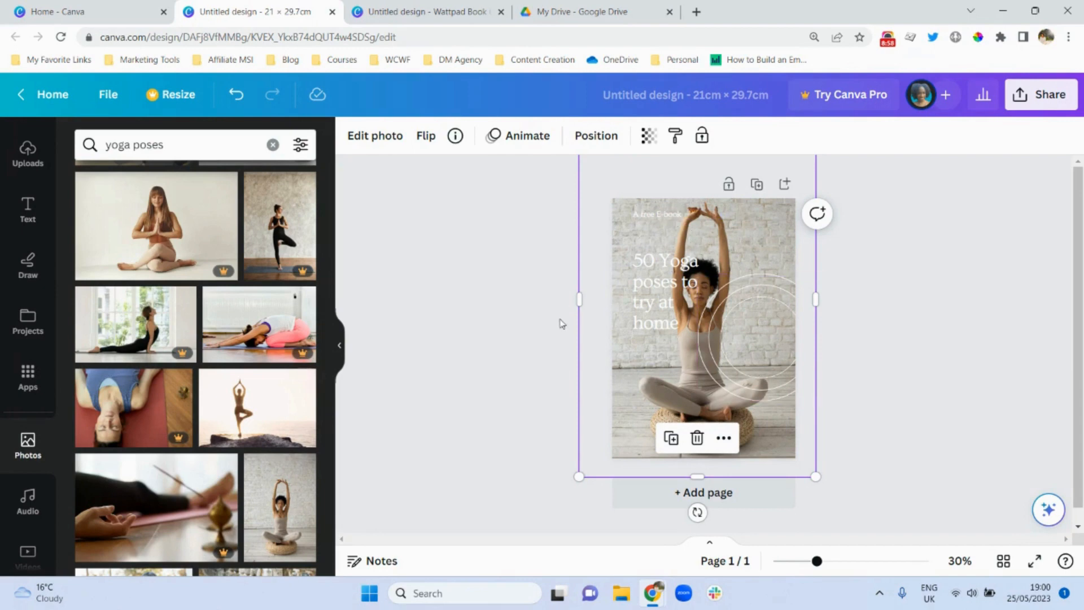
left_click(515, 307)
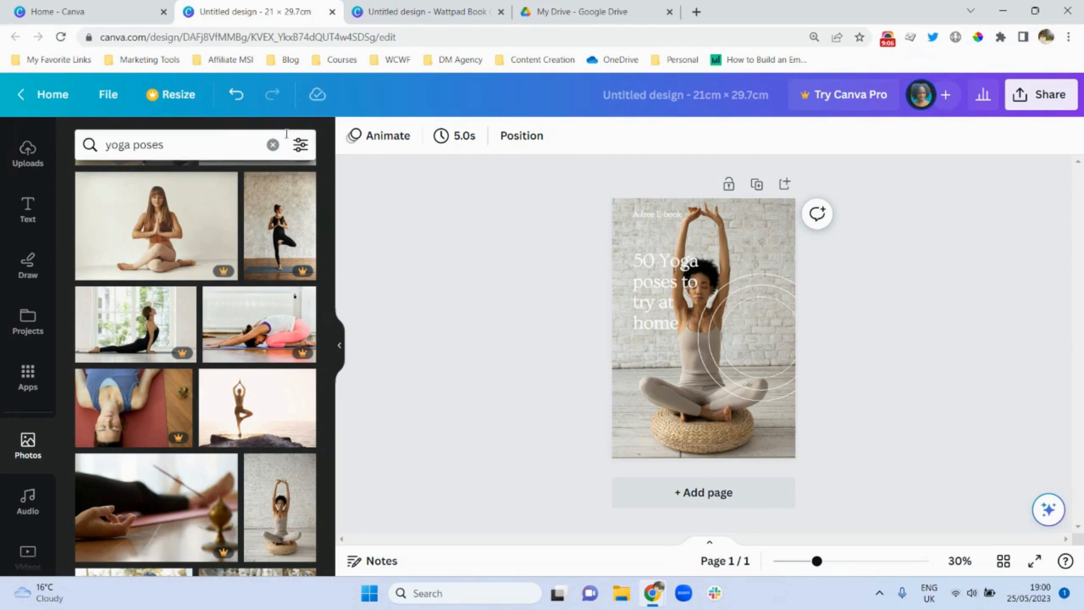
Undo the photo replacement back to the cover's original background photo
left_click(235, 99)
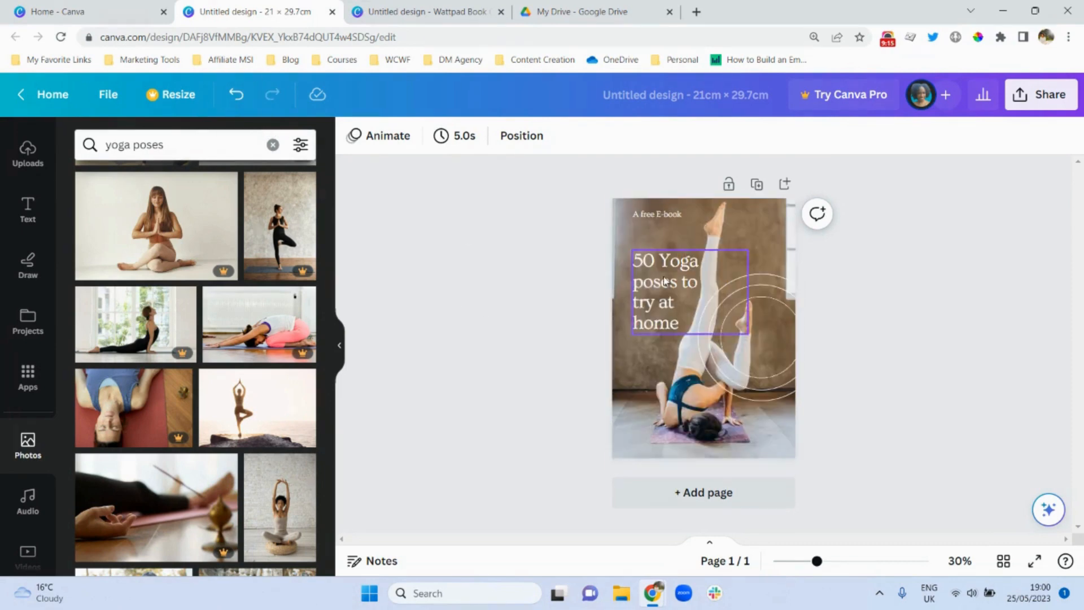
Change the font of the cover's title text to Anton
left_click(665, 281)
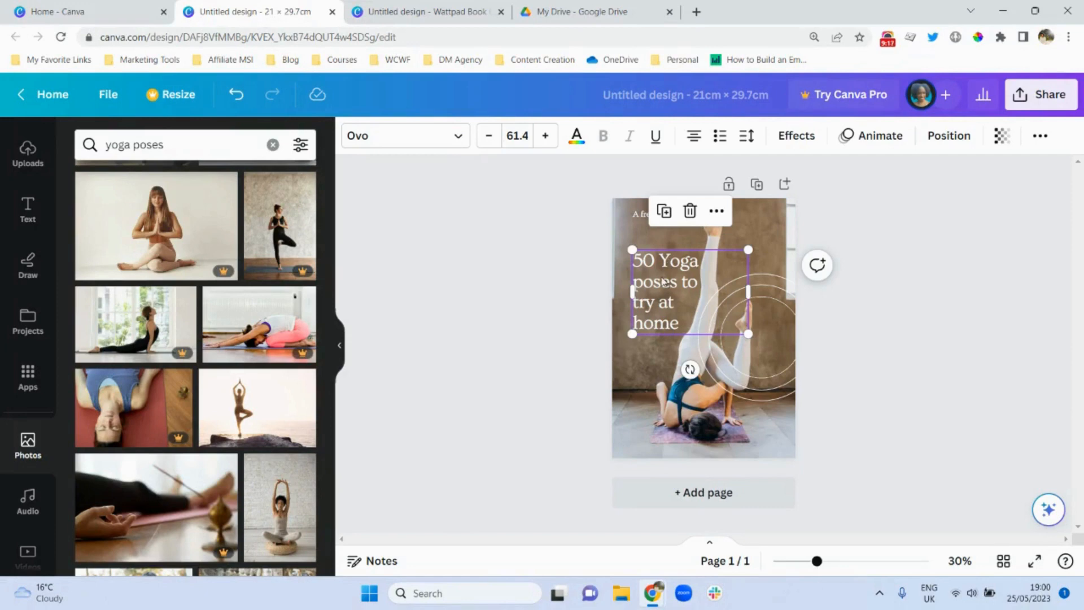
left_click(466, 136)
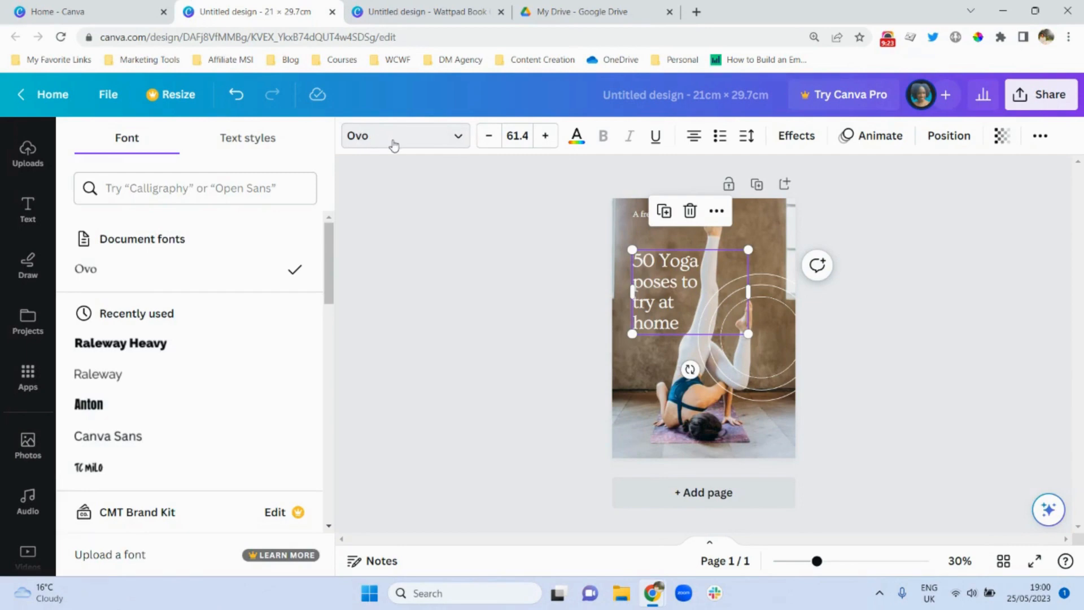
left_click(96, 412)
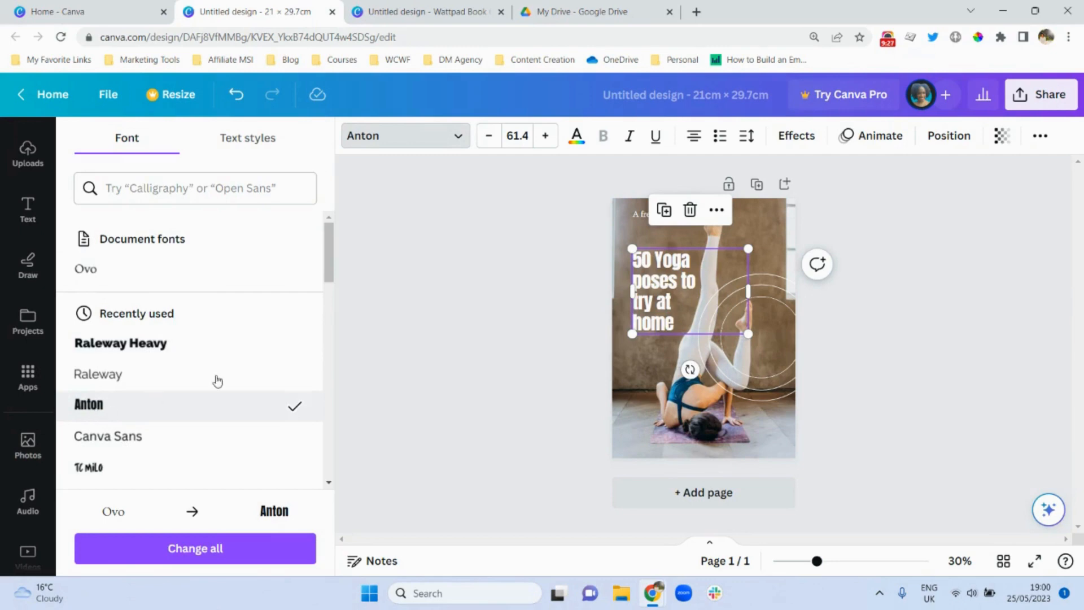
left_click(423, 303)
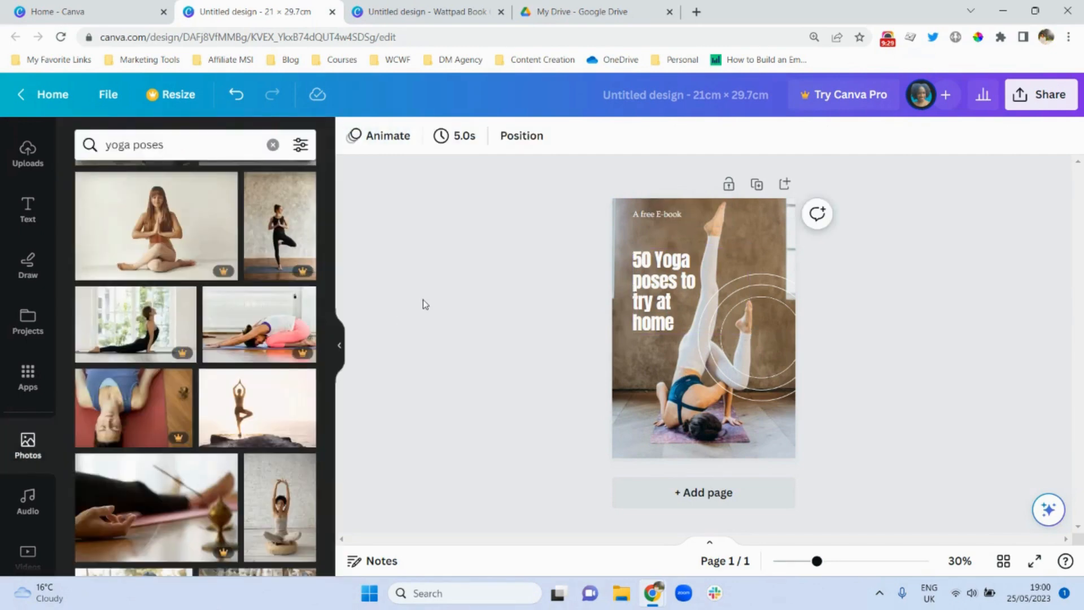
Replace the "A free E-book" line on the cover with the author's full name
left_click(655, 217)
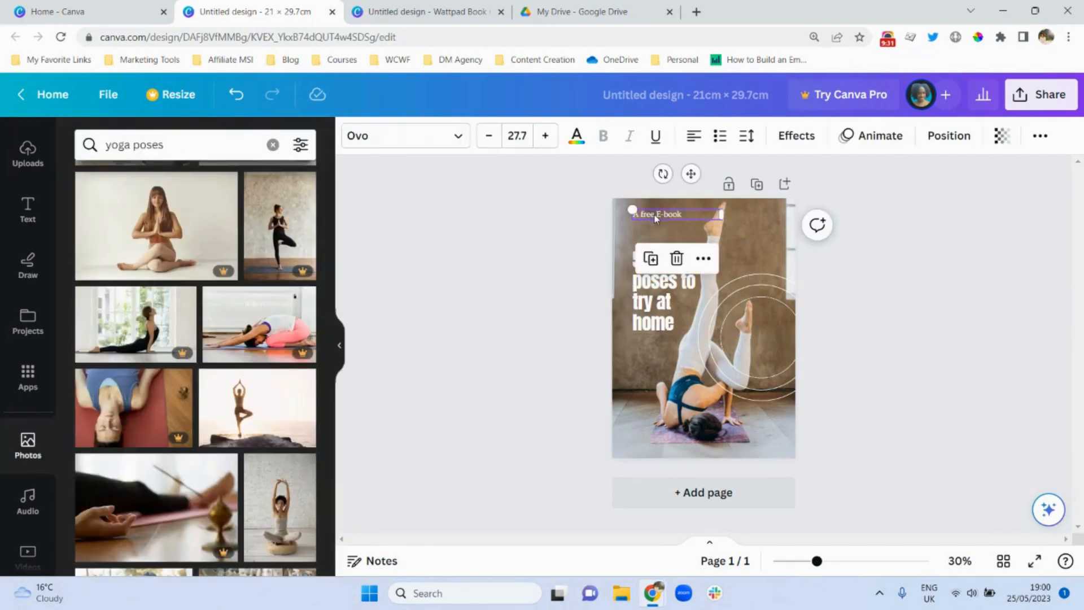
left_click(643, 216)
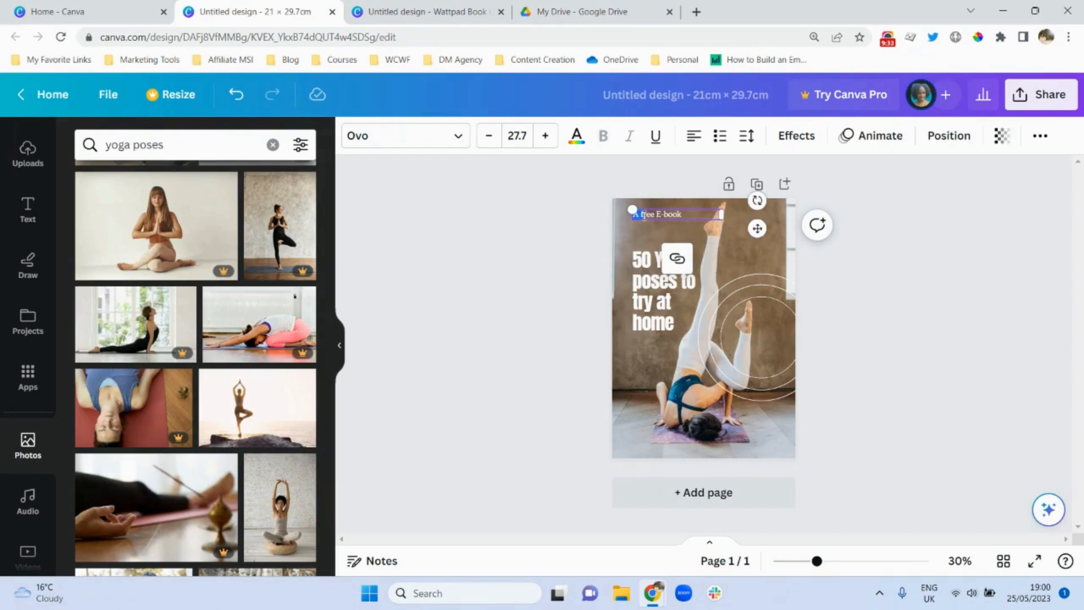
key("BackSpace")
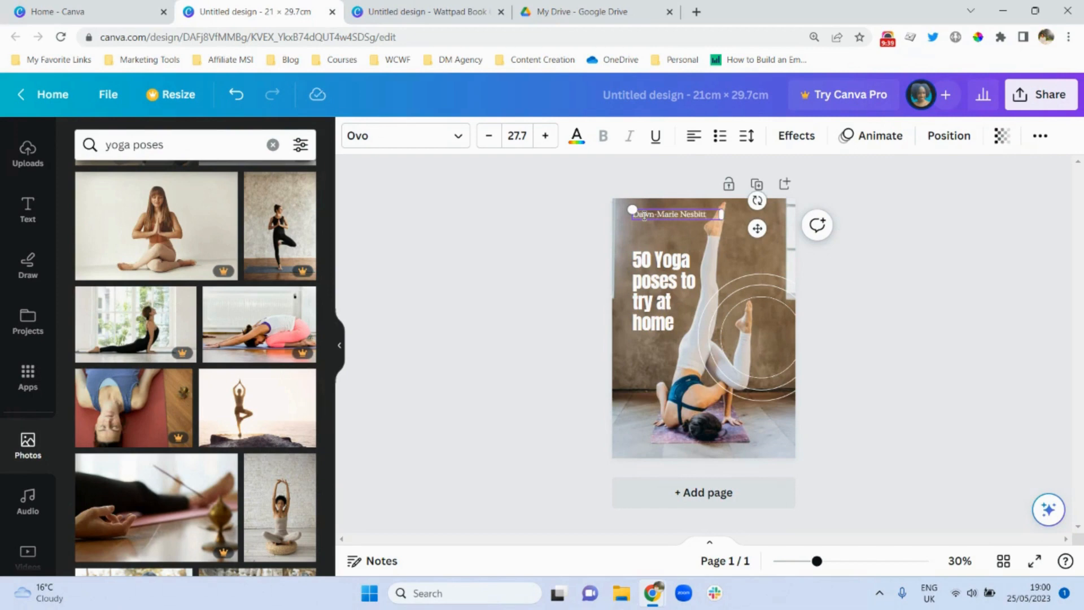
left_click(515, 331)
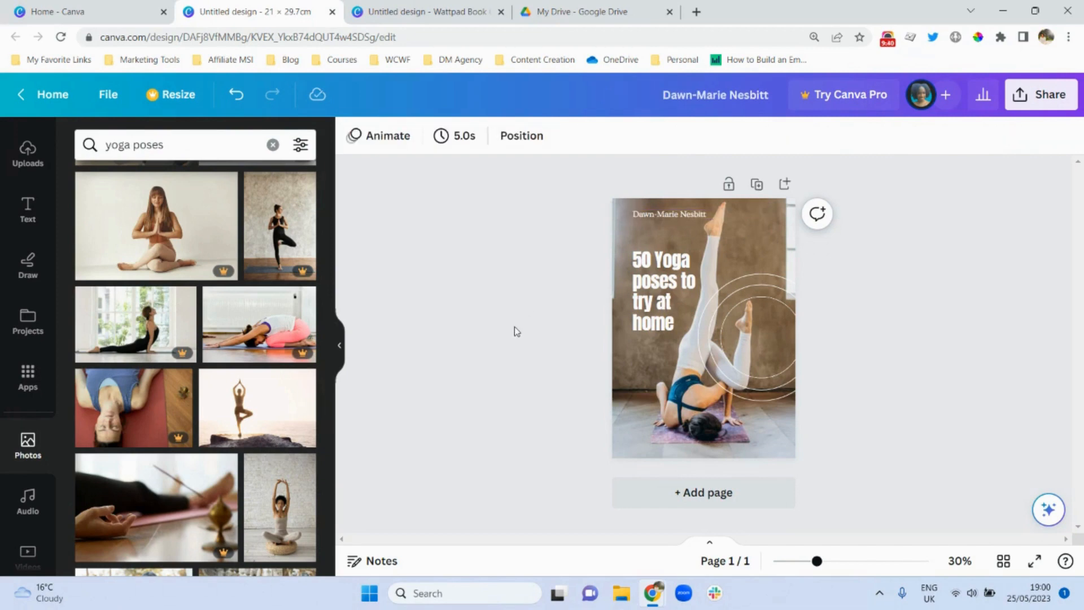
Move the author name to the bottom of the cover and centre-align its text
left_click(657, 219)
left_click_drag(658, 219, 688, 453)
left_click(694, 135)
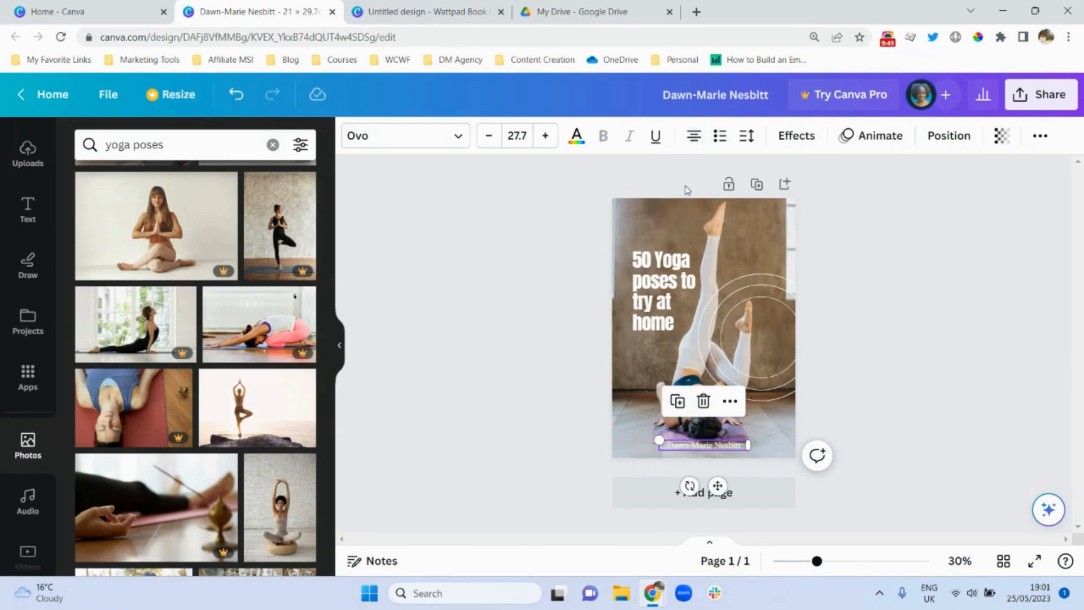
left_click(560, 404)
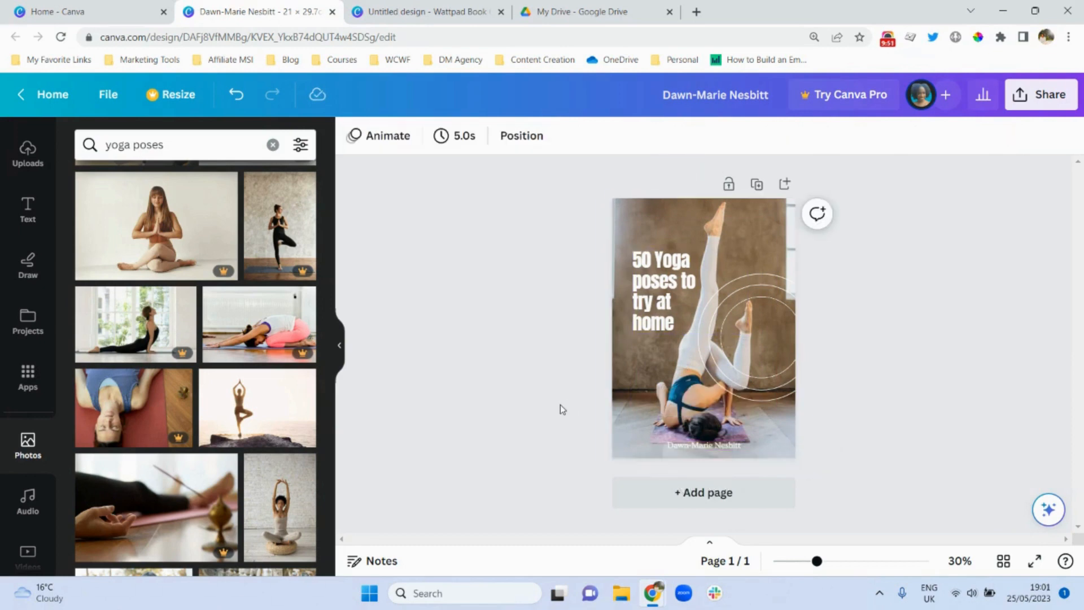
Reword the cover title to "50 Yoga Poses For Back Pain"
left_click(667, 298)
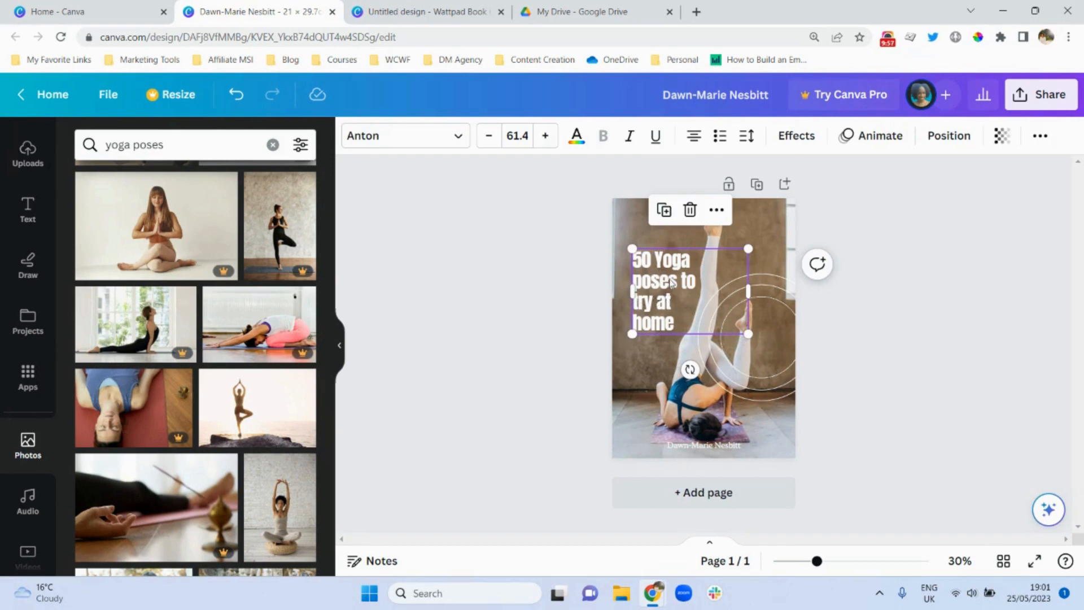
left_click(647, 283)
double_click(647, 282)
left_click(677, 326)
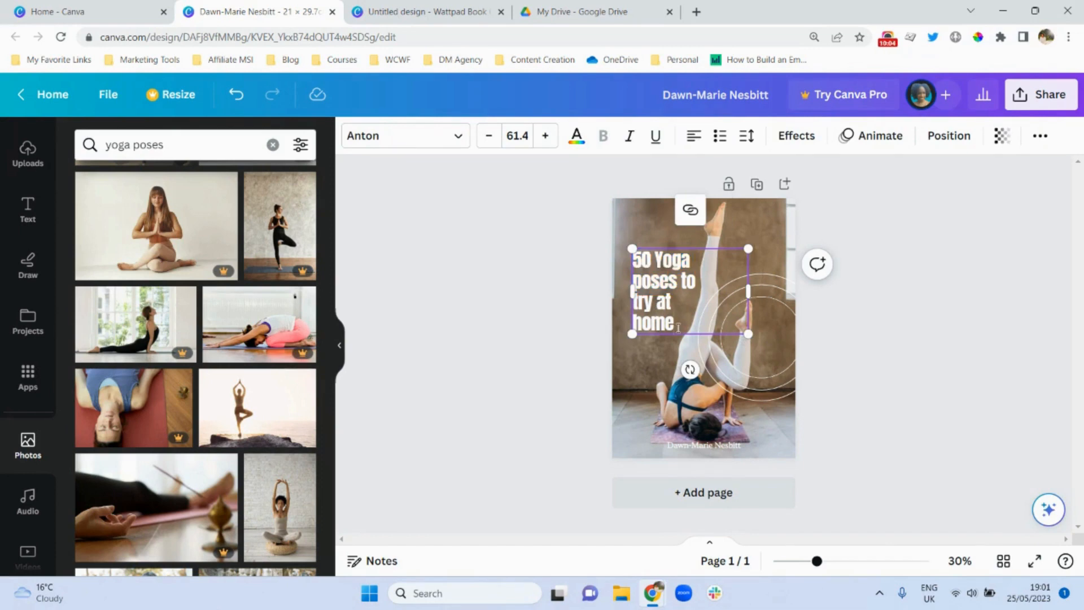
key("BackSpace")
key("BackSpace")
key("BackSpace")
key("BackSpace")
key("BackSpace")
key("BackSpace")
key("BackSpace")
key("BackSpace")
key("BackSpace")
key("BackSpace")
key("BackSpace")
key("BackSpace")
key("BackSpace")
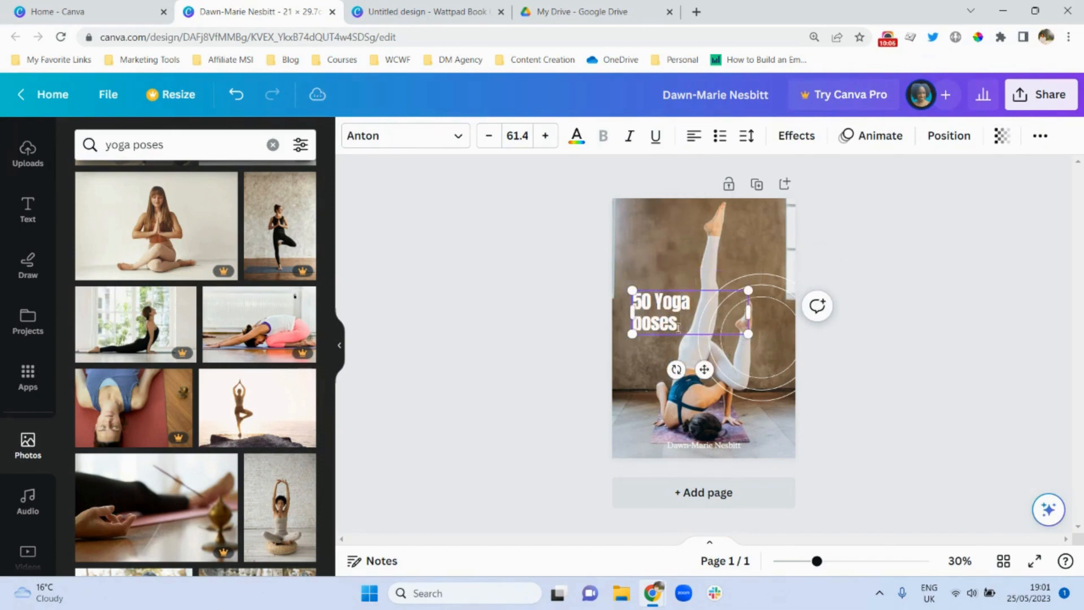
type("For Back Pain")
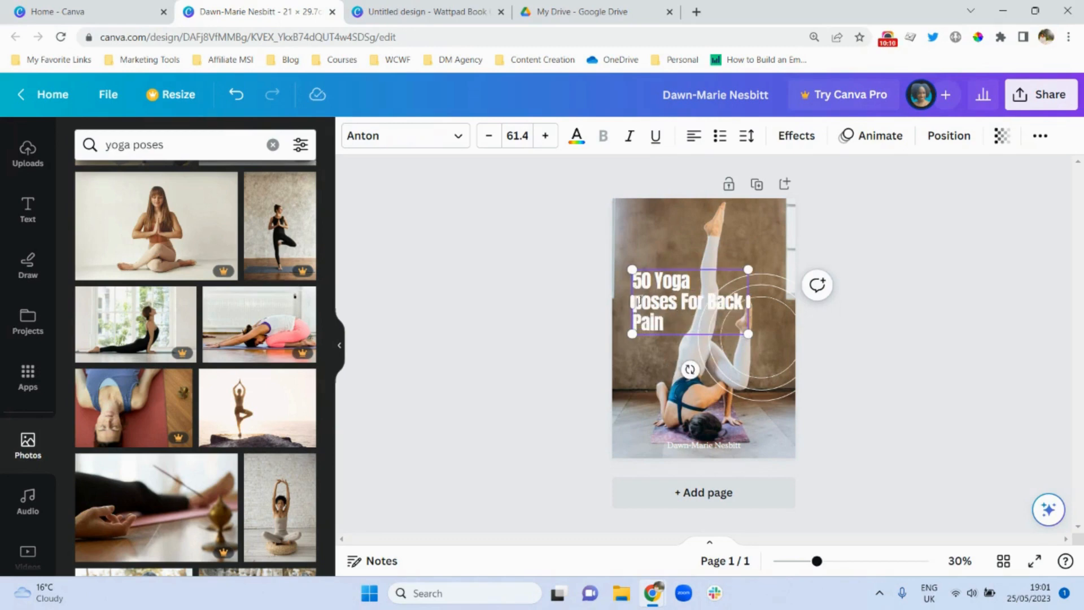
key("BackSpace")
type("P")
left_click(563, 290)
Narrow the title's text box so "Back Pain" sits on the third line, and move it to the cover's upper-left area
left_click(734, 302)
left_click_drag(751, 299, 664, 241)
left_click(531, 296)
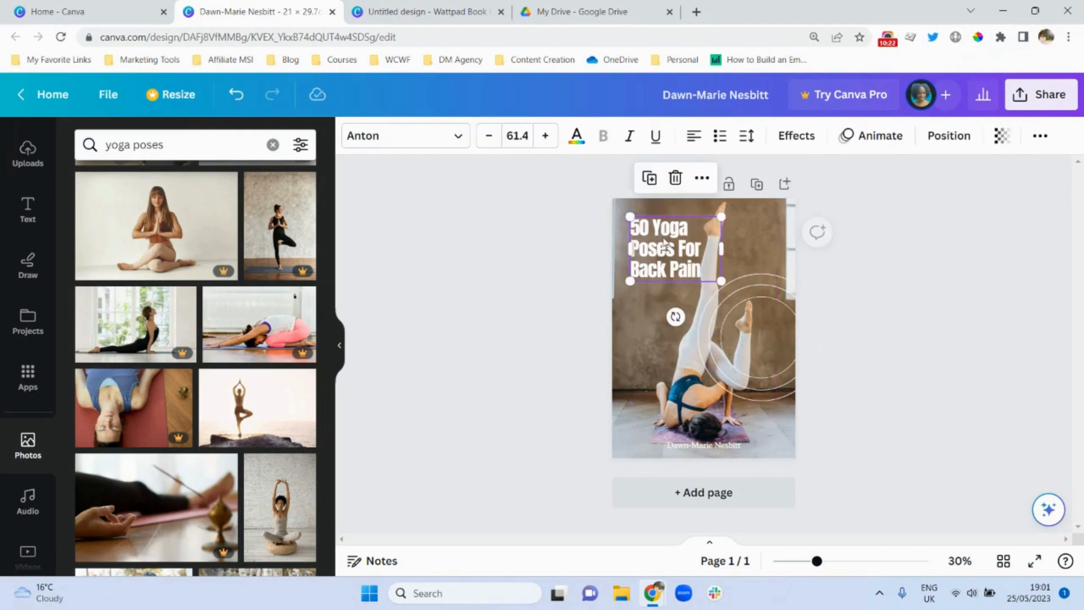
left_click(546, 332)
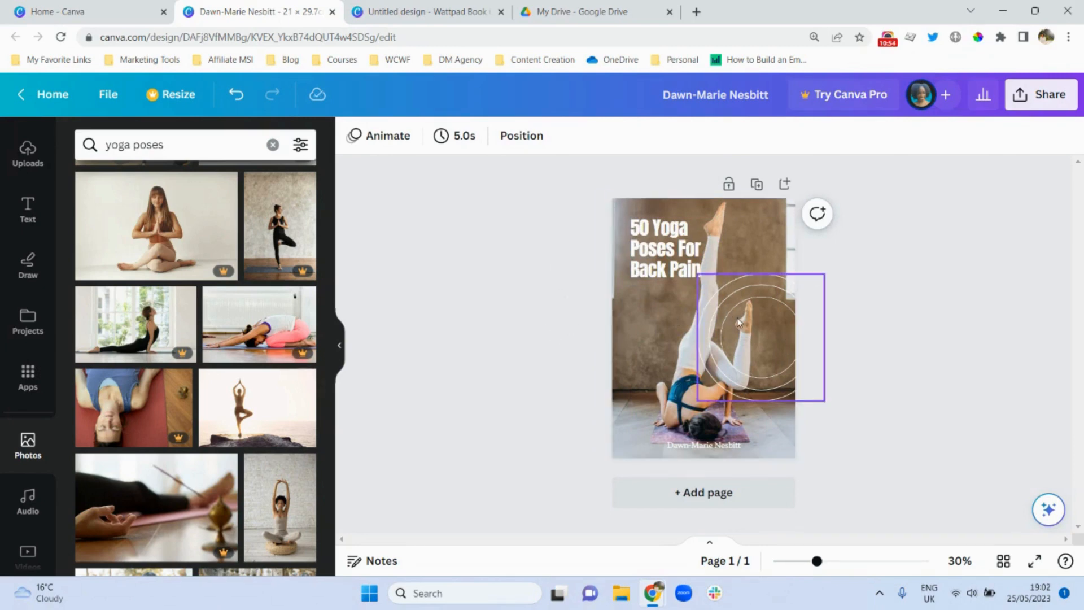
Rename the design as "50 yoga poses for back pain"
double_click(672, 95)
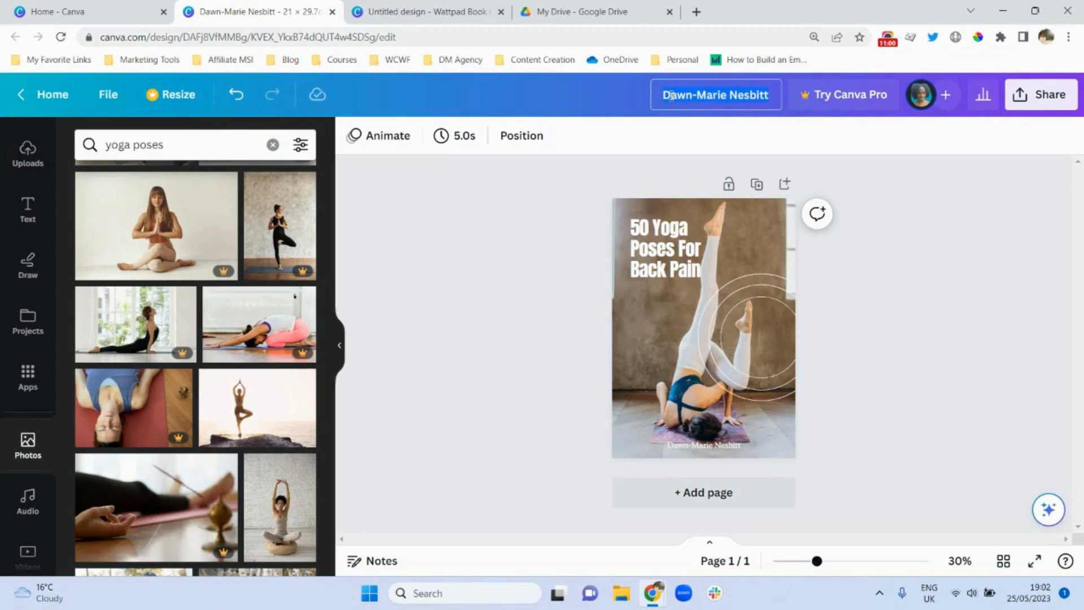
type("50")
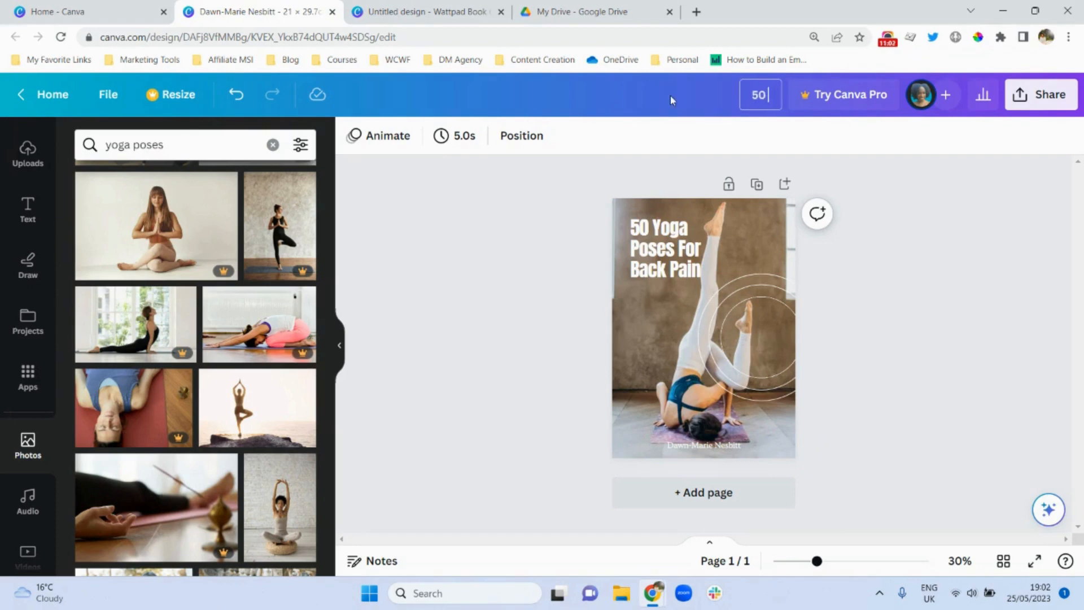
type(" yoga poses for")
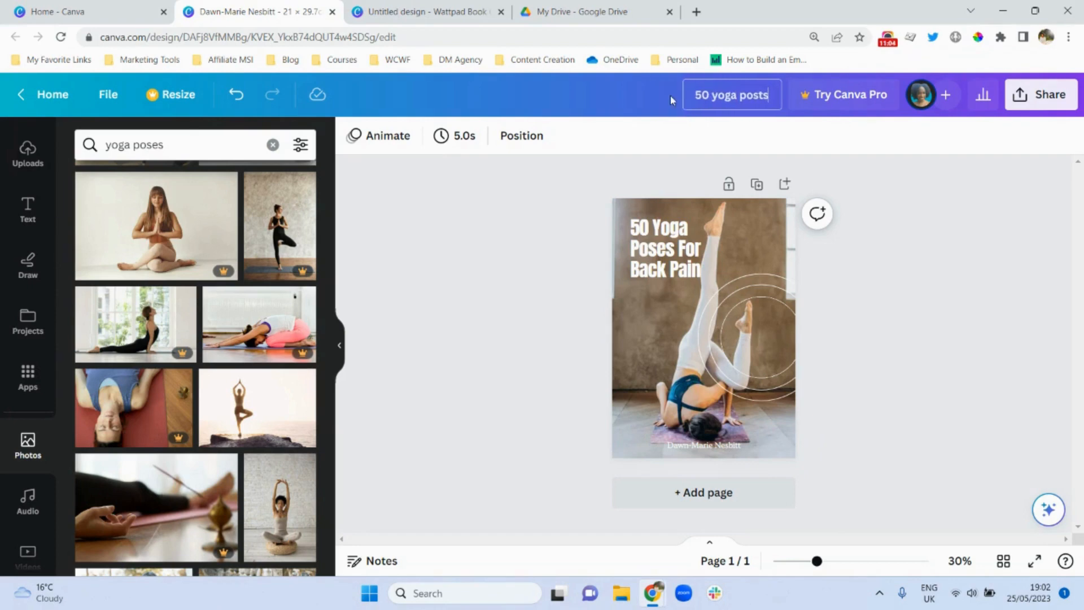
type(" back pain")
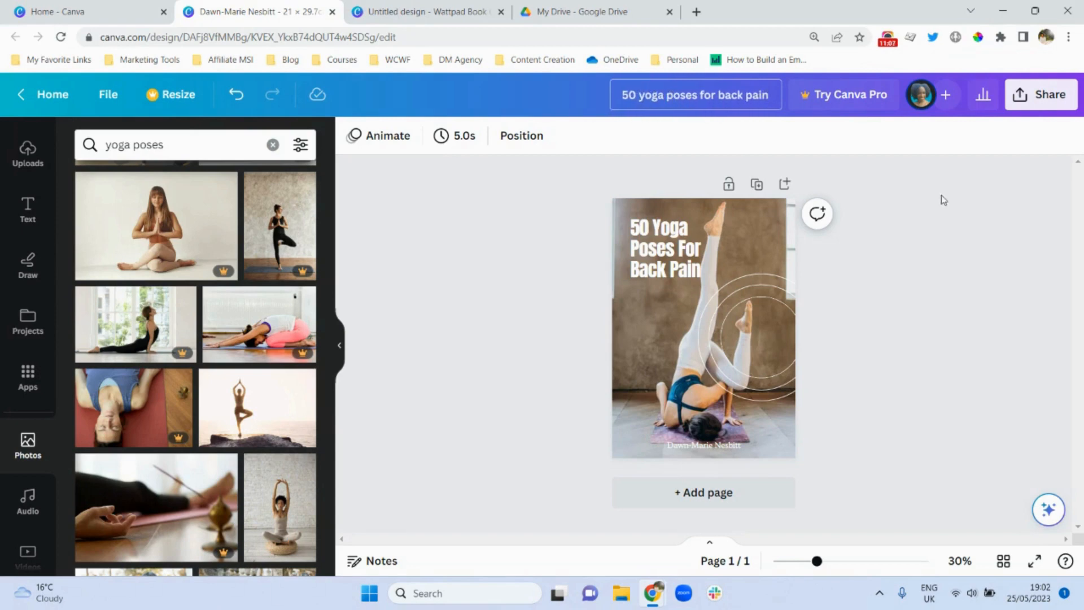
left_click(931, 223)
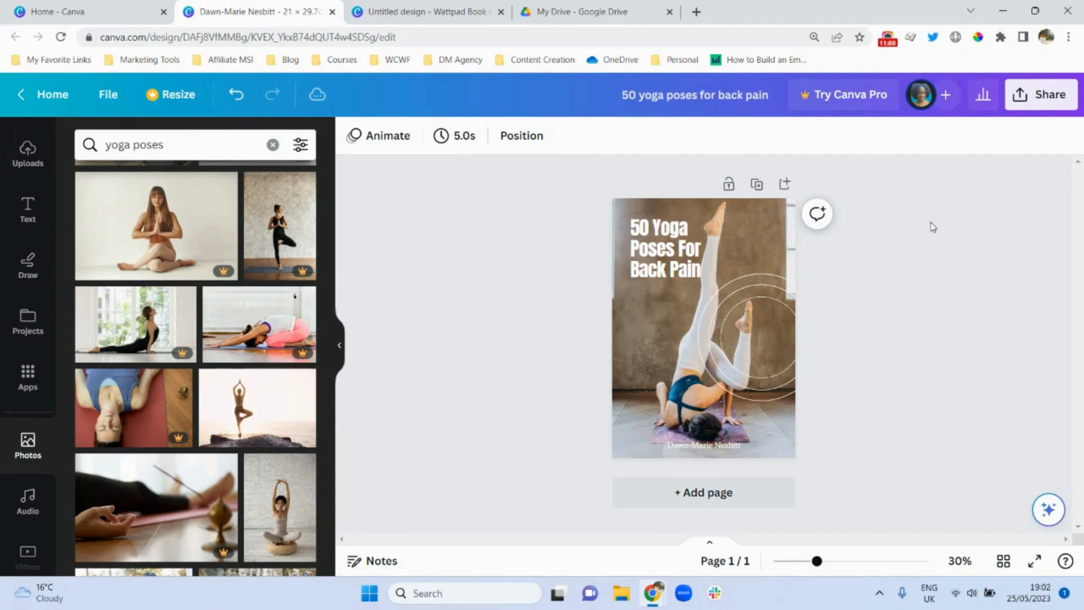
Open the download settings for the finished cover
left_click(1050, 93)
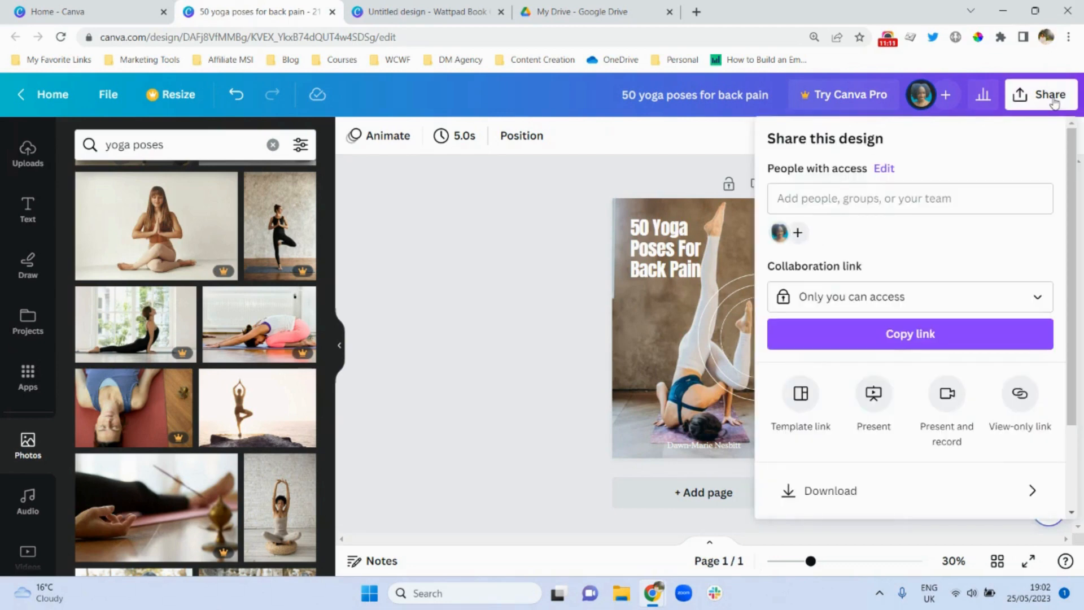
left_click(1033, 491)
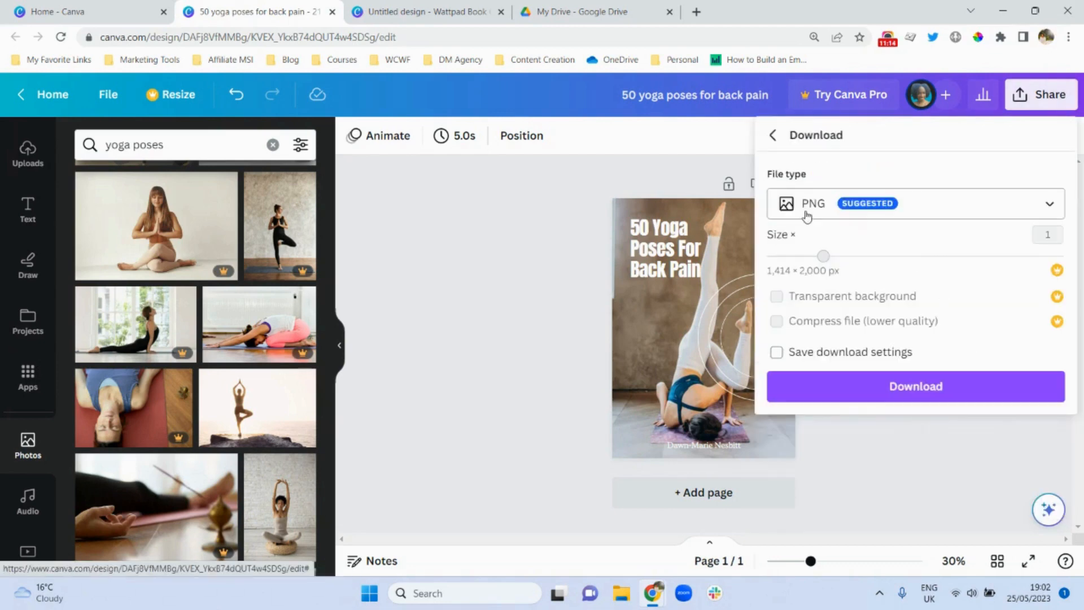